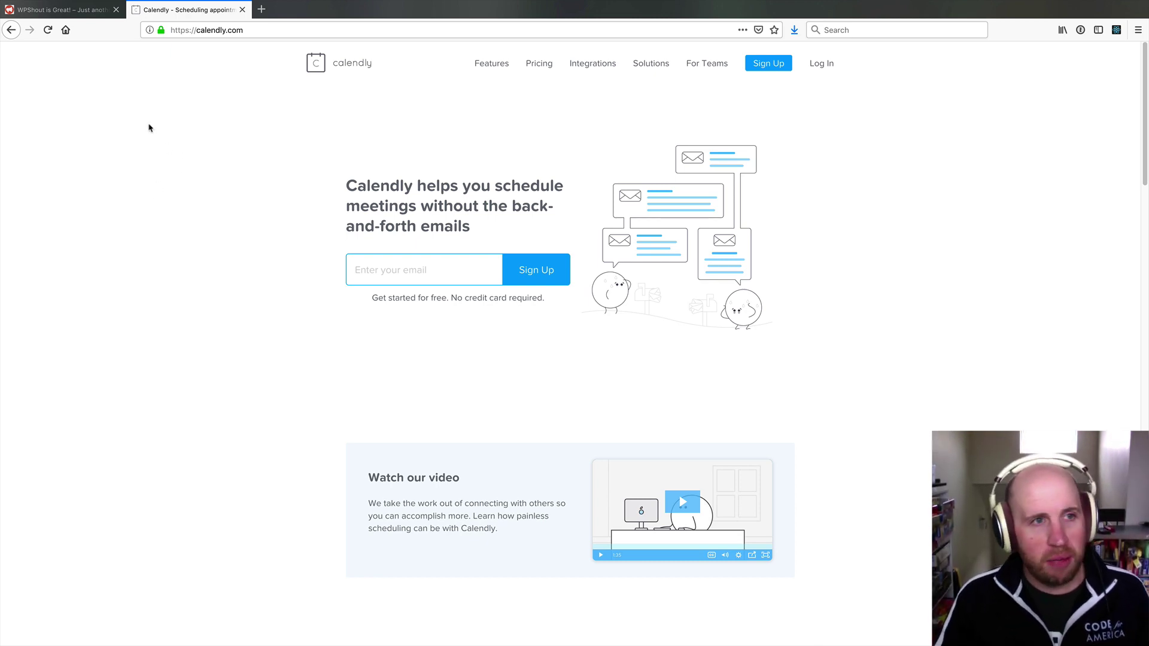
- From the dashboard's Plugins > Add New, search the directory for 'simply schedule app'
left_click(63, 9)
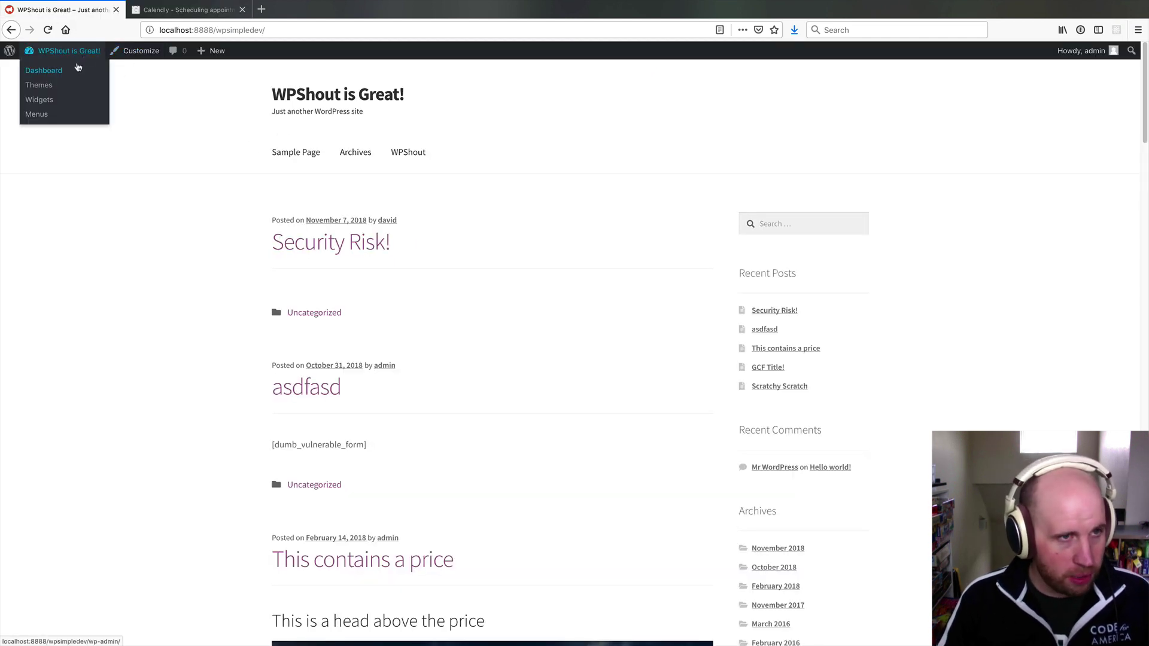
left_click(70, 53)
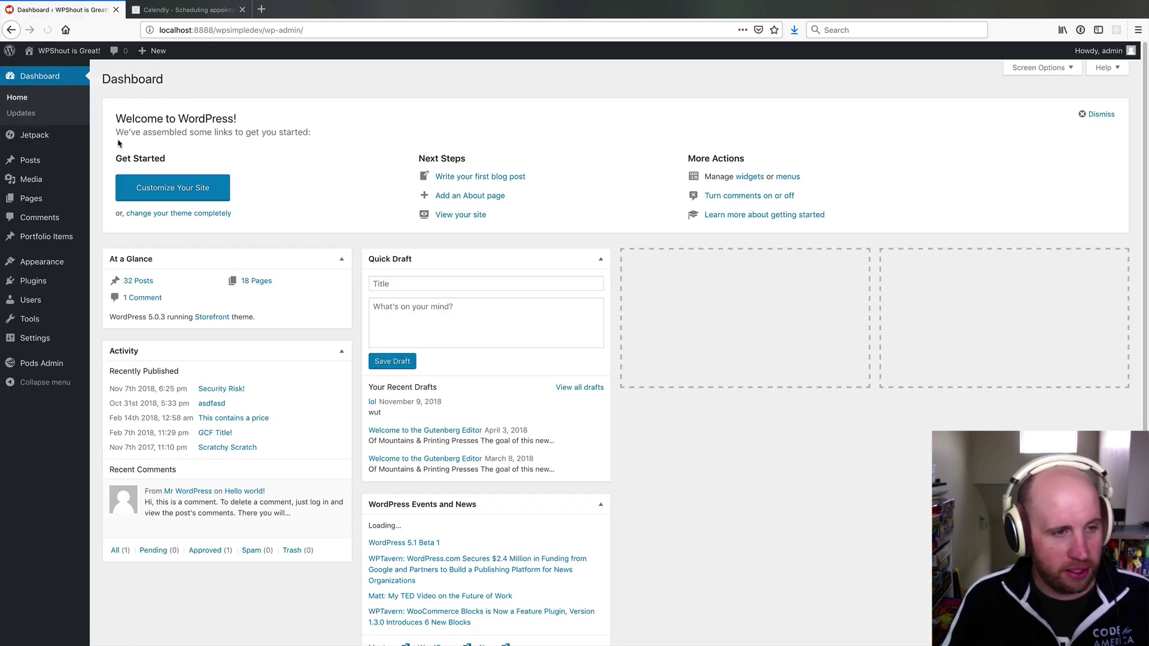
left_click(113, 298)
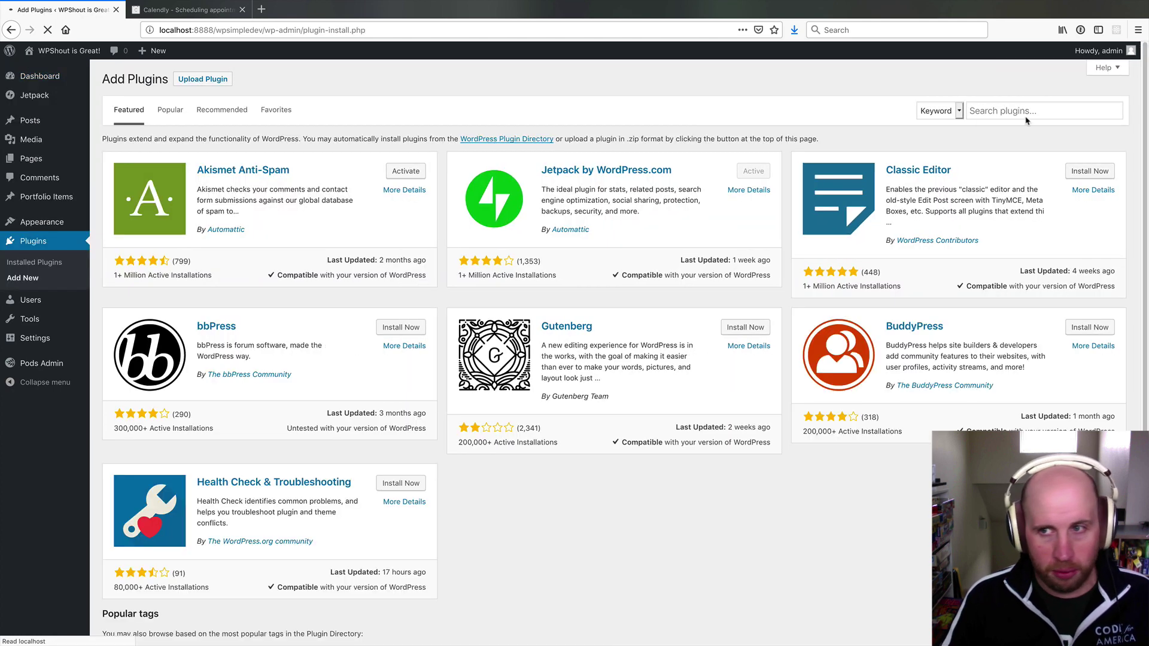
left_click(969, 110)
type("simpl")
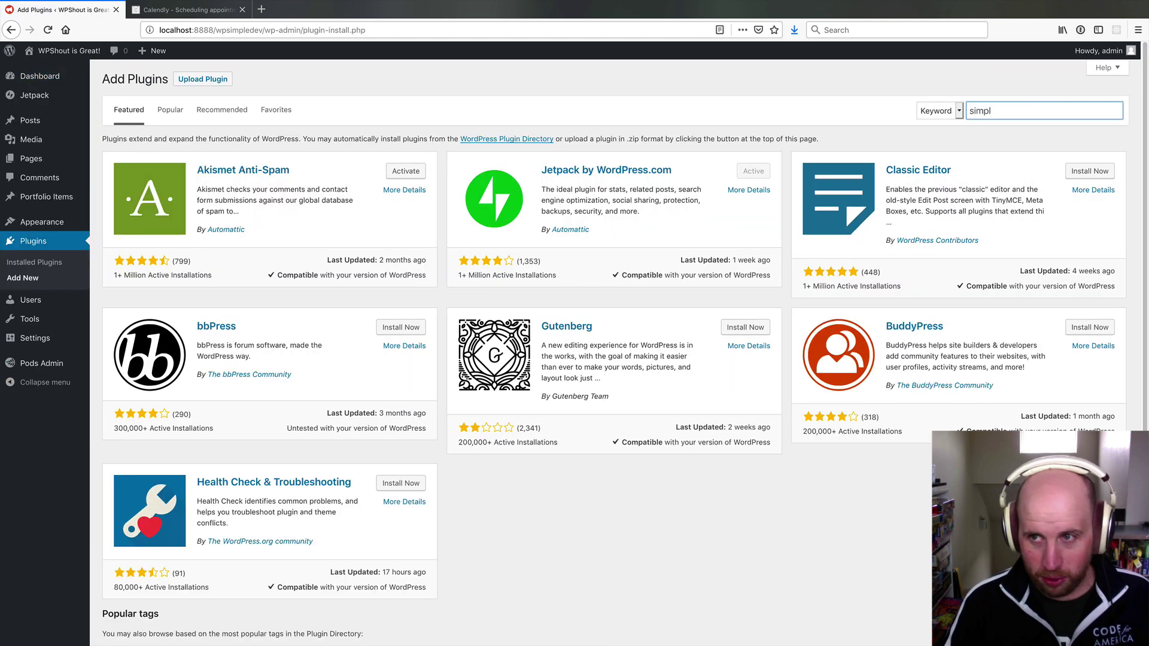
type("y sche")
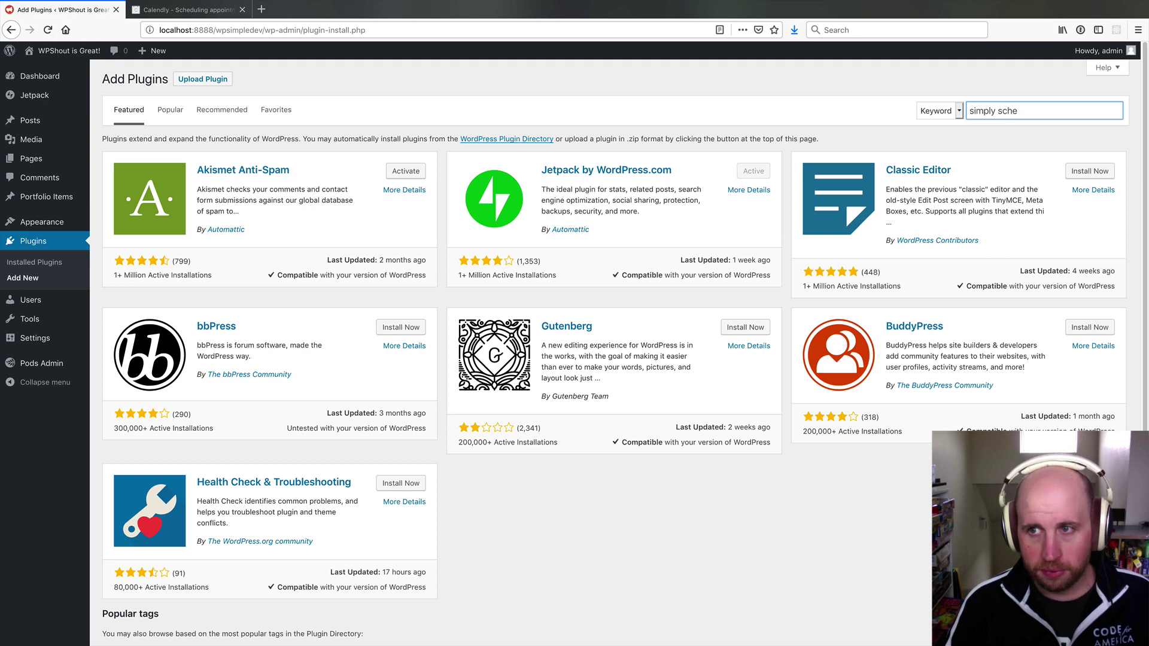
type("dule appointments")
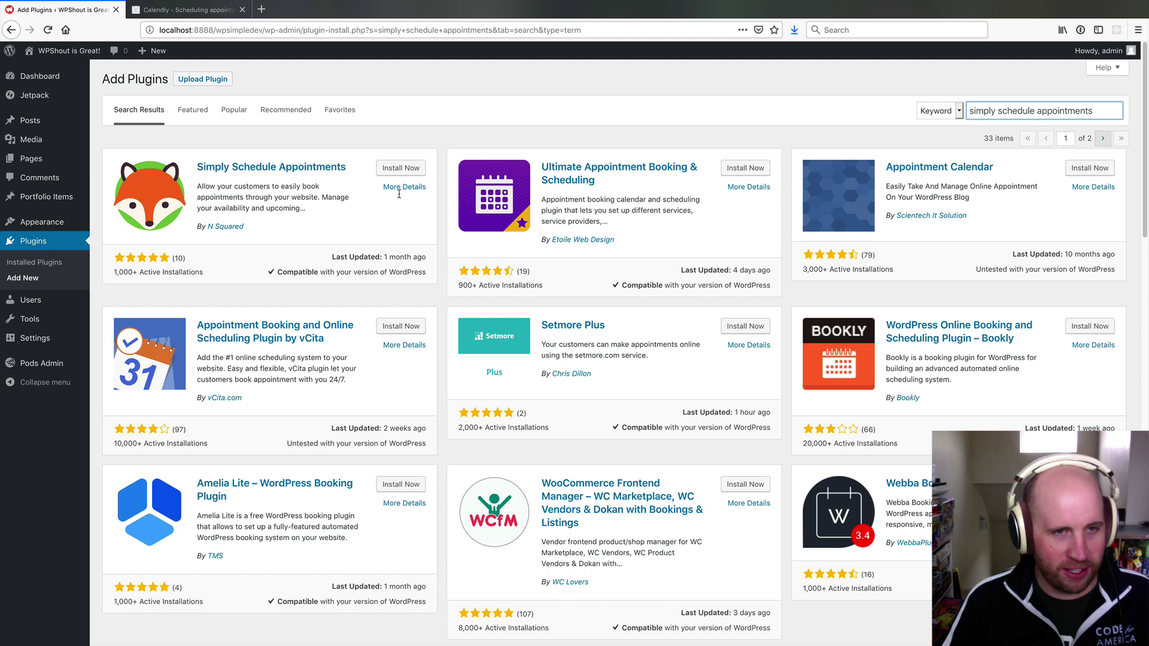
- Install Simply Schedule Appointments, accept its guided setup, and view the empty booking page
left_click(399, 168)
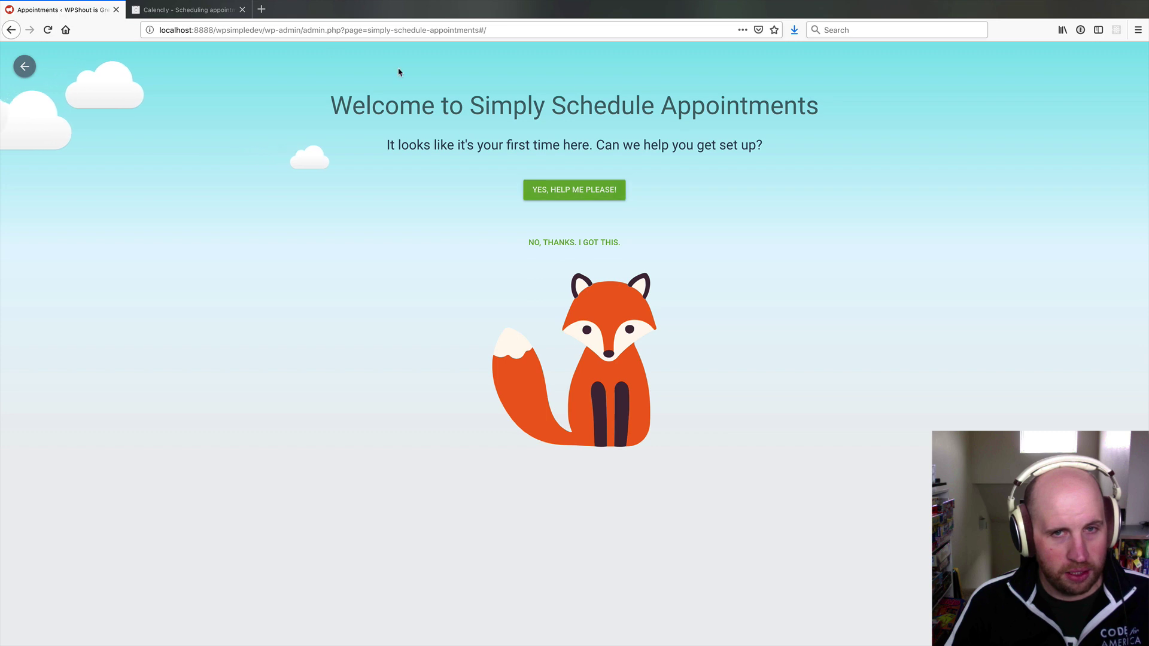
left_click(597, 194)
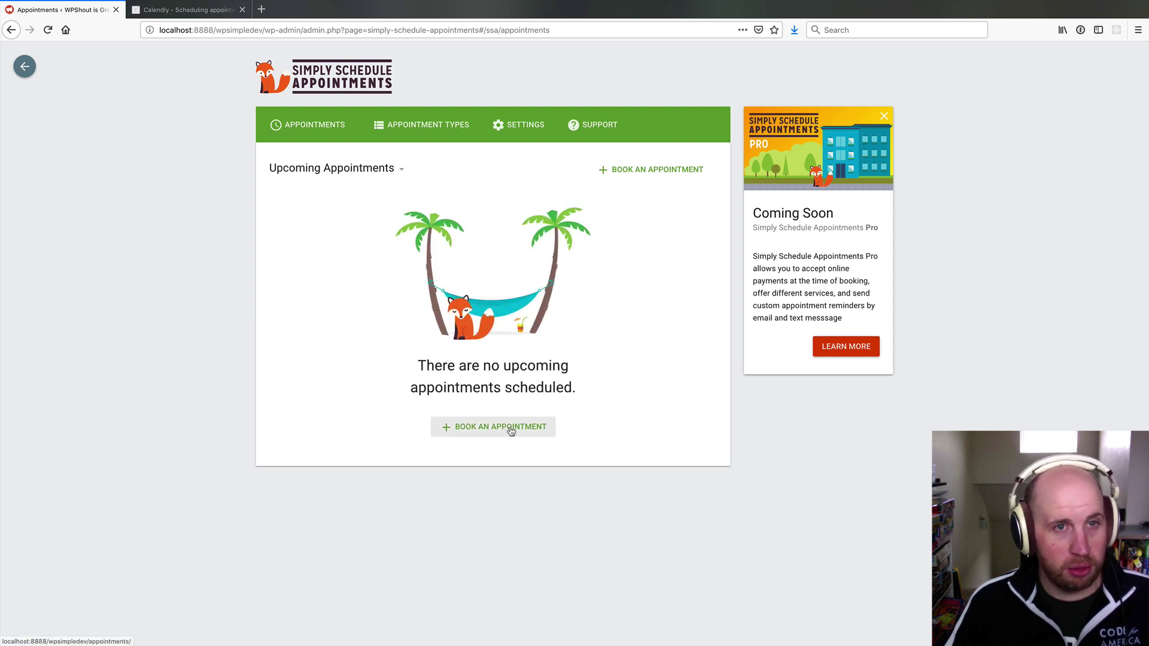
left_click(510, 432)
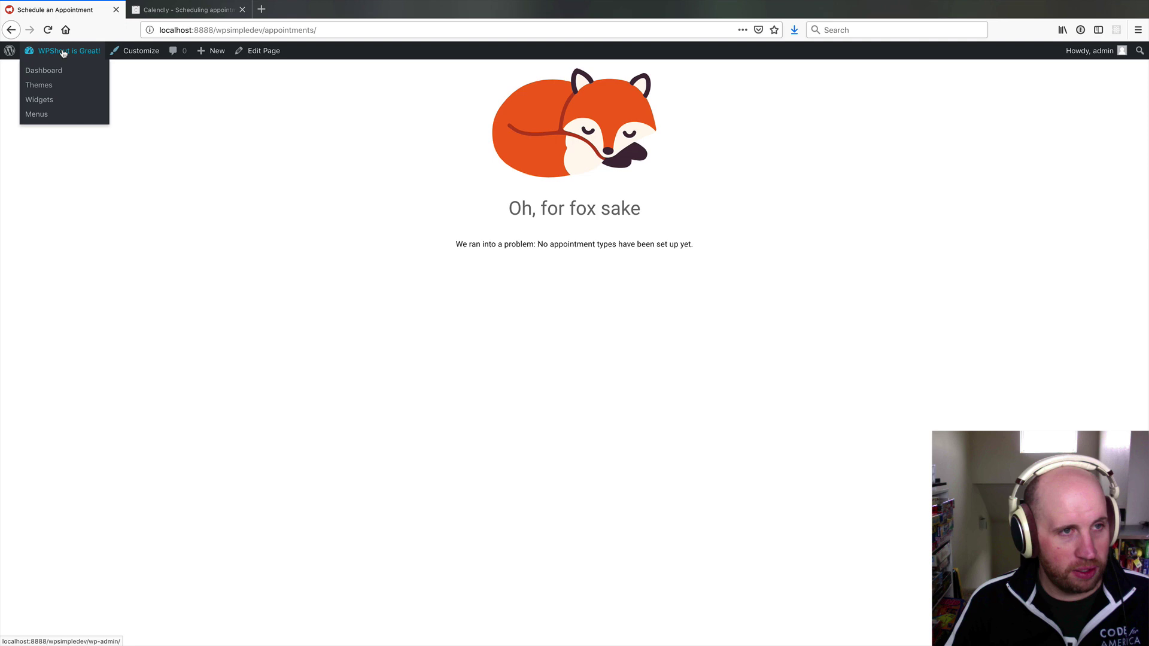
- Turn Blackout Dates on in the Appointments settings and go to the appointment types list
left_click(63, 53)
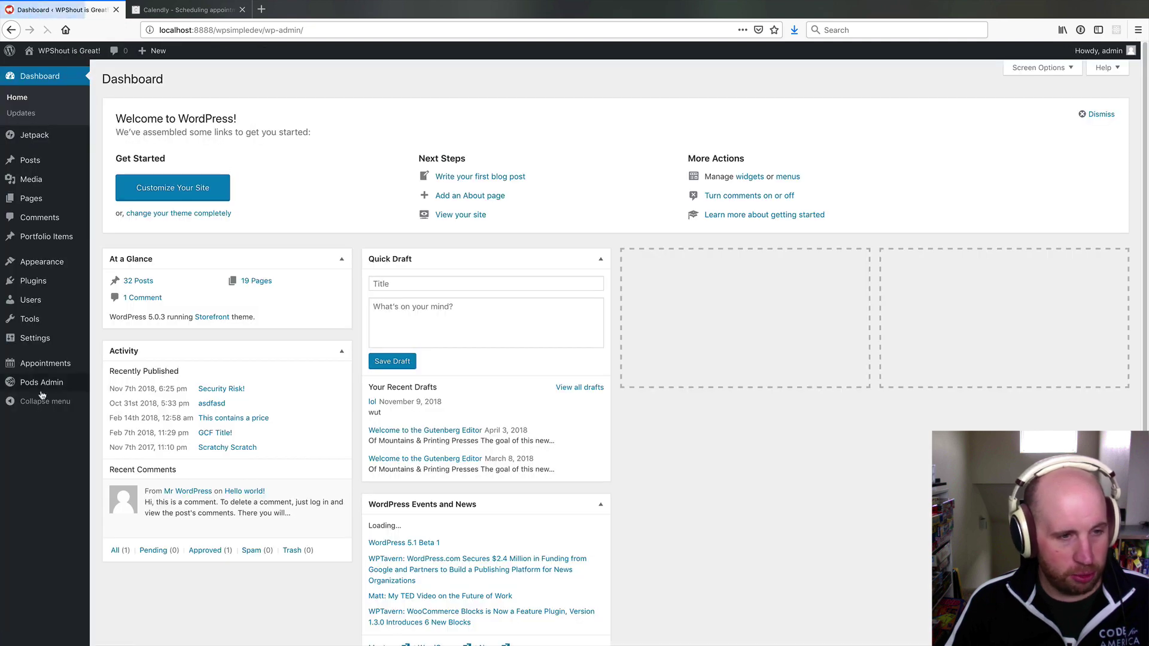
mouse_move(37, 366)
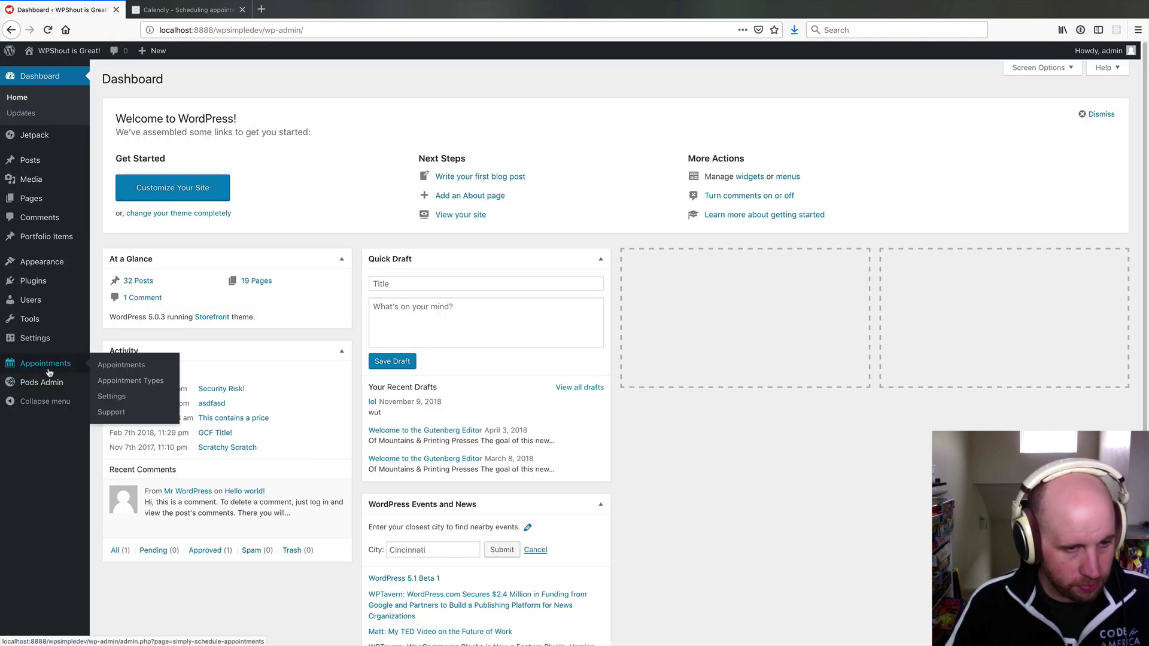
left_click(121, 396)
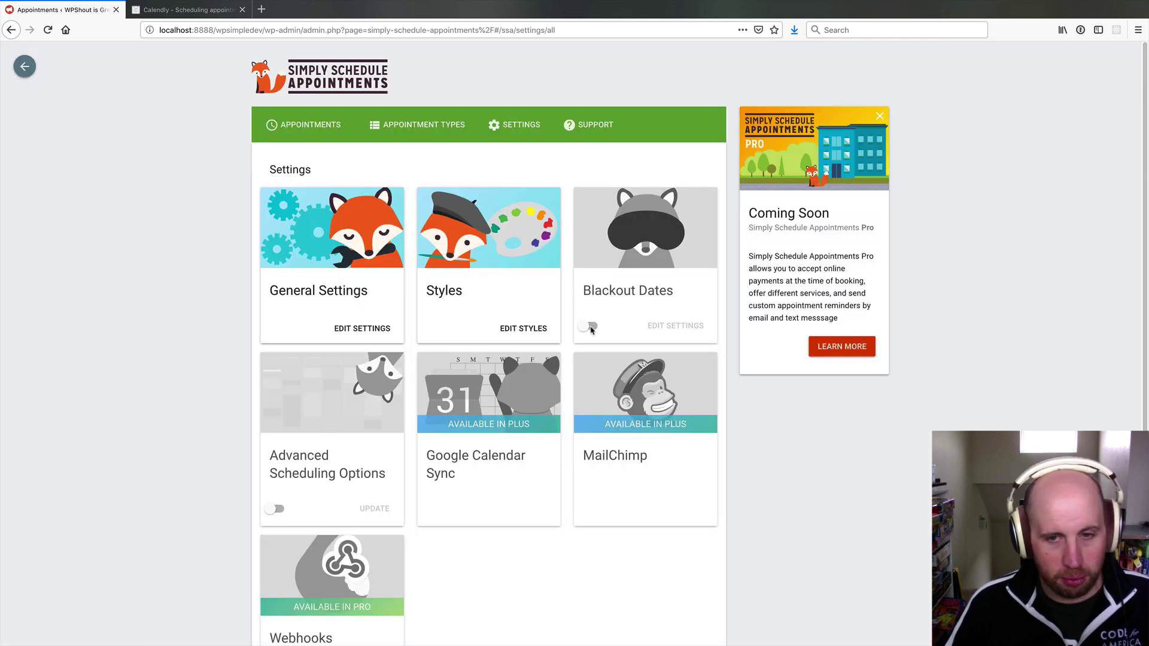
left_click(589, 327)
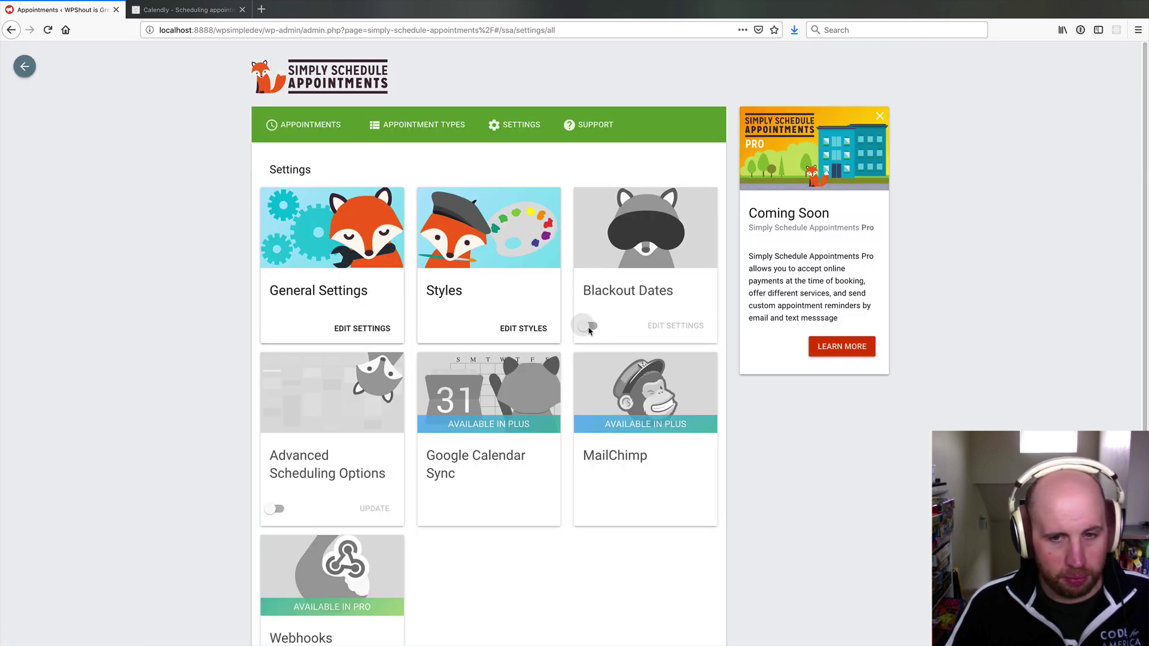
left_click(590, 327)
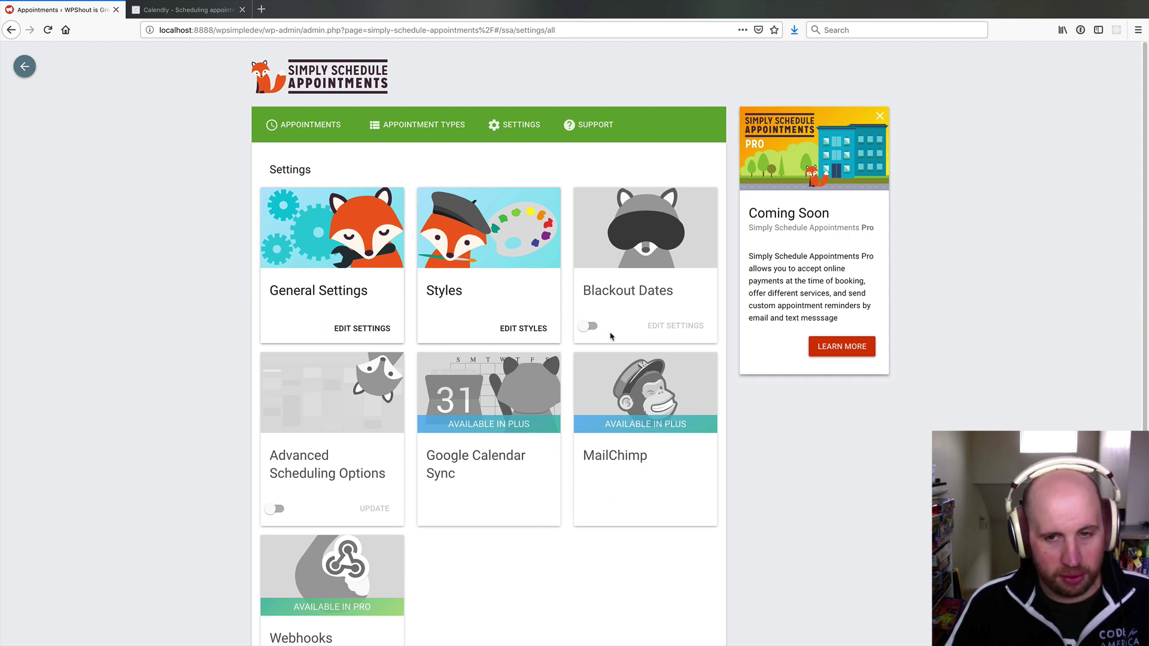
left_click(589, 327)
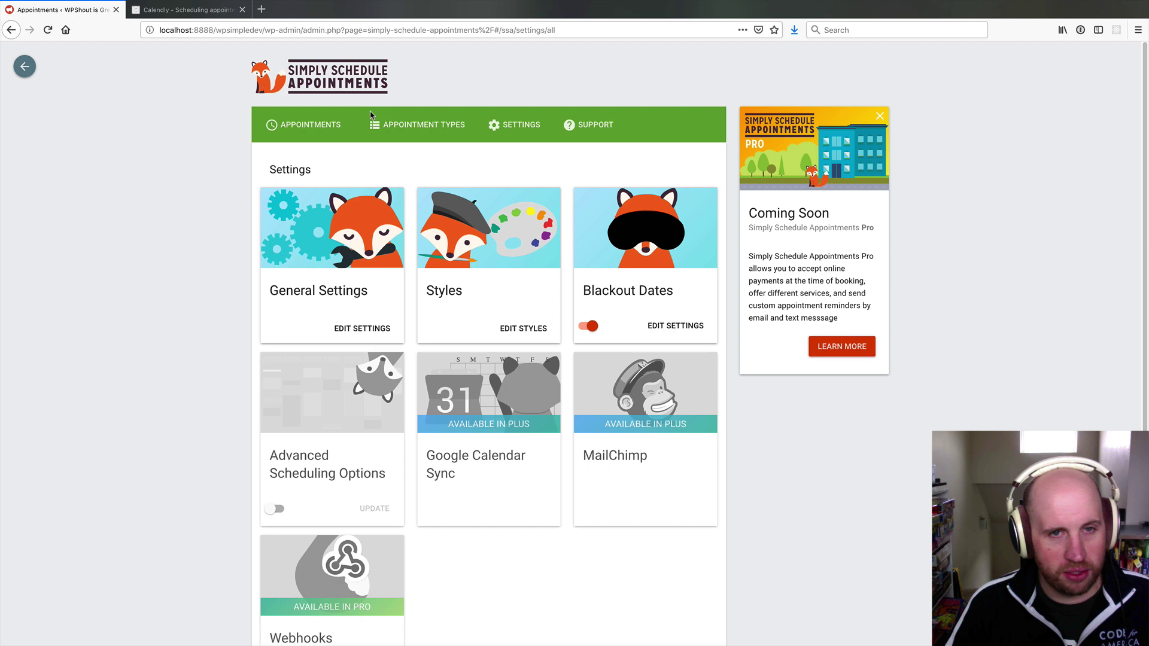
left_click(422, 124)
- Create and save a 30-minute 'Consultation Phone Call' appointment type
left_click(508, 295)
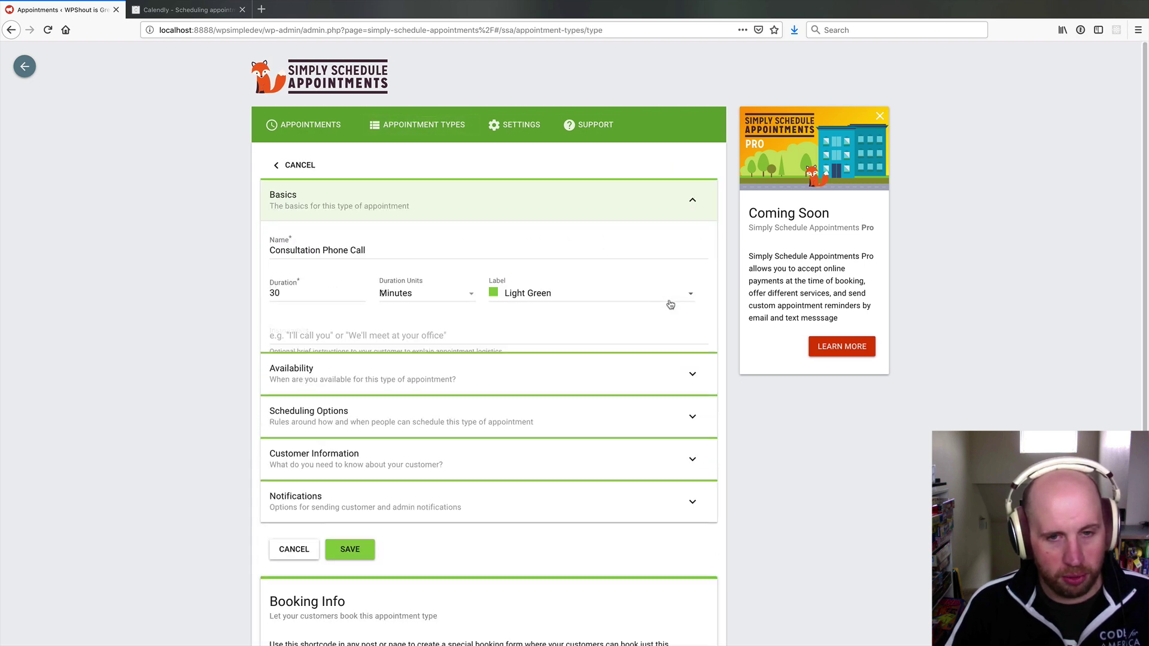
scroll(599, 329, "down", 3)
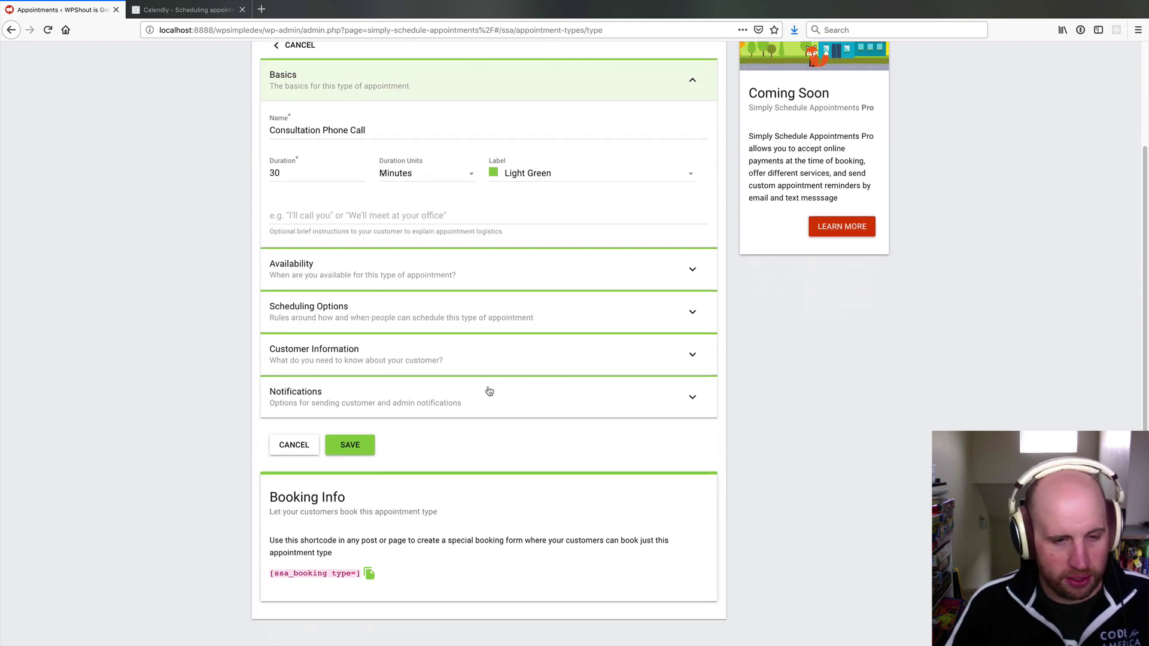
left_click(350, 445)
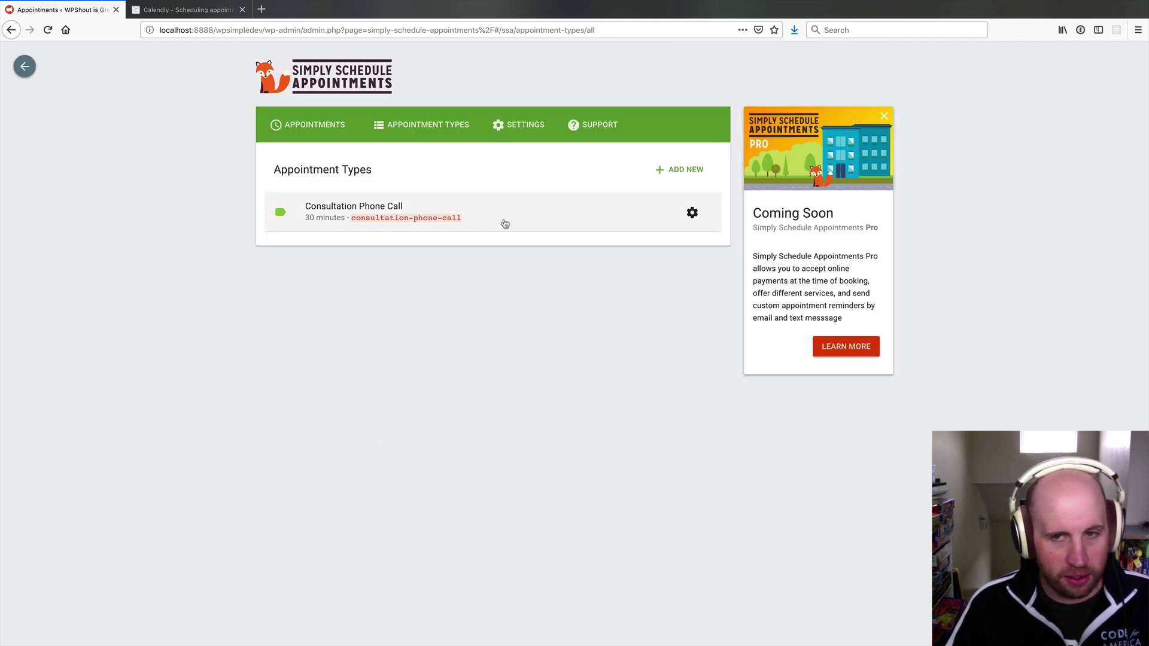
- Reopen Consultation Phone Call and copy its [ssa_booking type=consultation-phone-call] shortcode
left_click(398, 216)
scroll(386, 609, "down", 3)
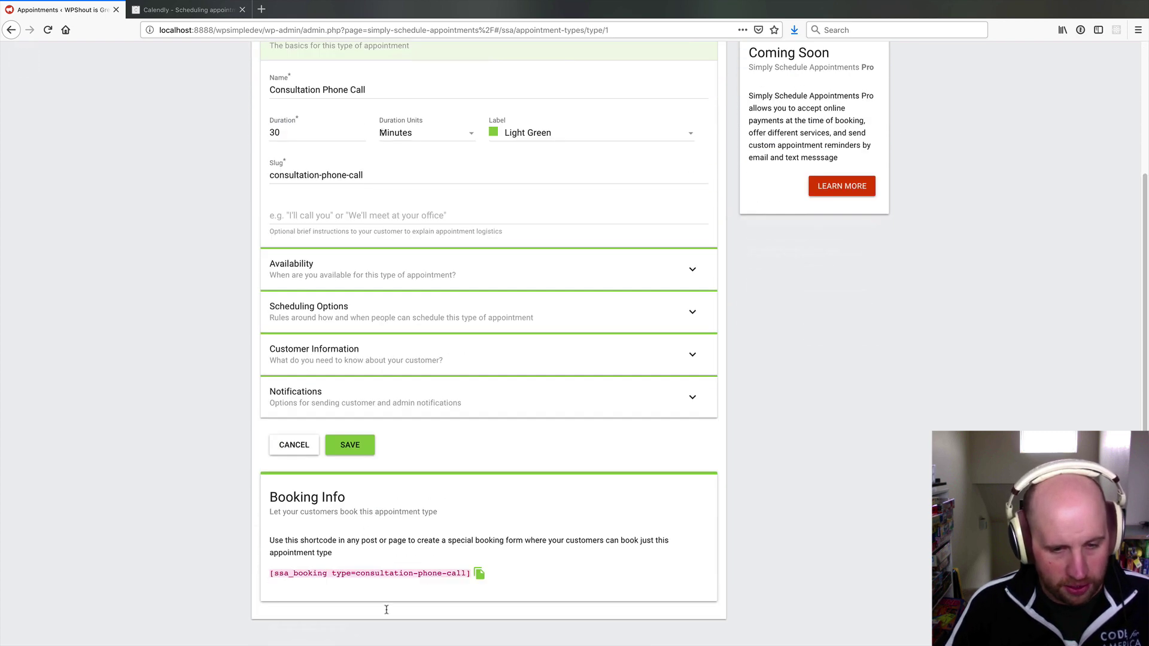
left_click(481, 574)
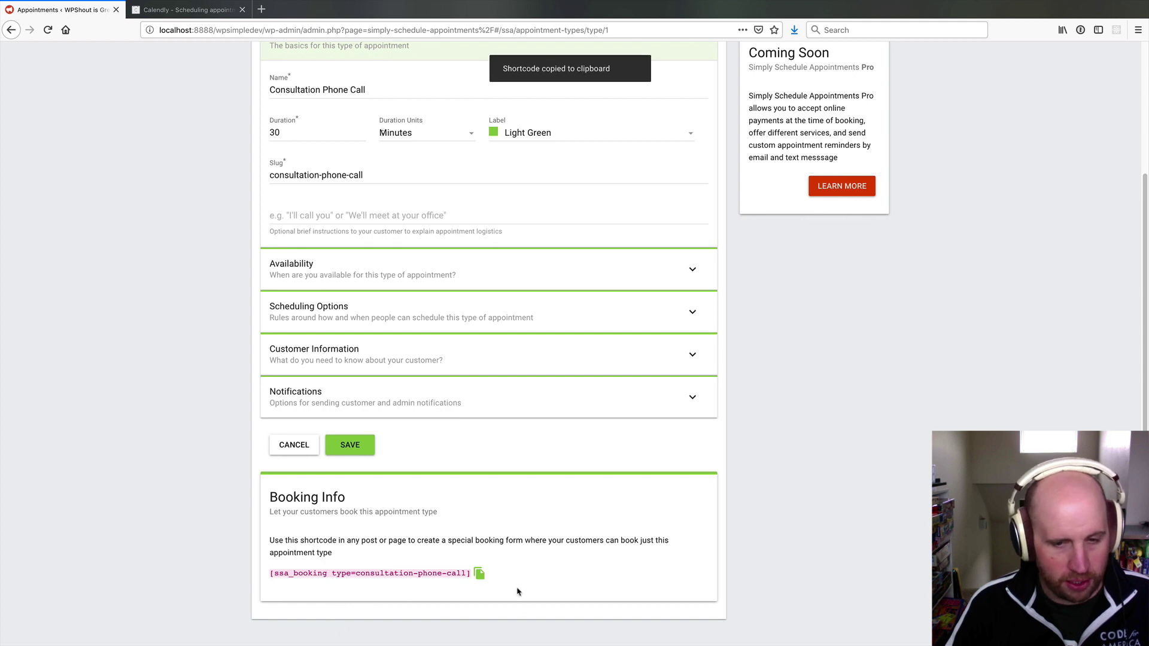
- Switch to the Calendly tab and clear a half-typed web address
left_click(233, 10)
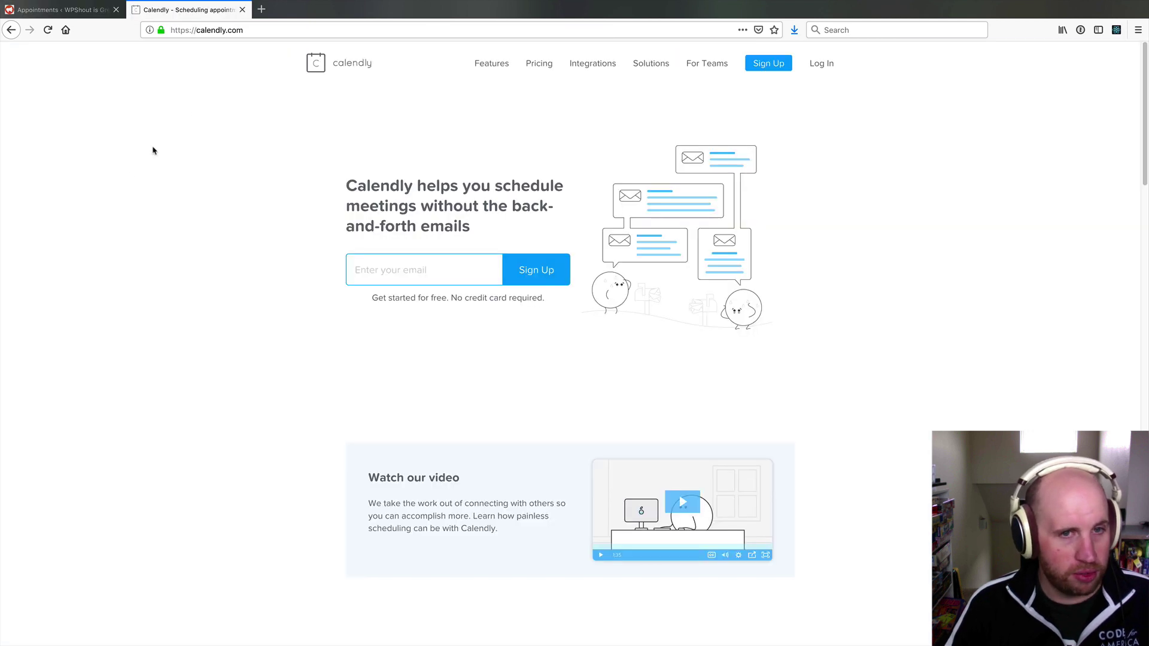
left_click(236, 31)
type("s")
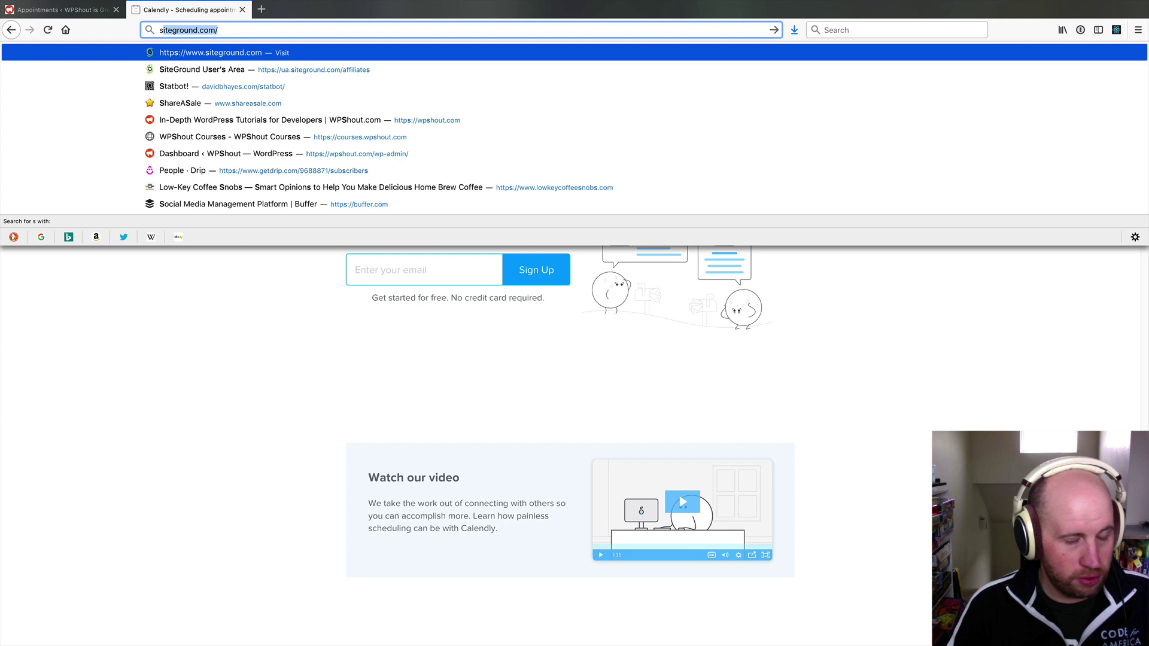
key("BackSpace")
key("BackSpace")
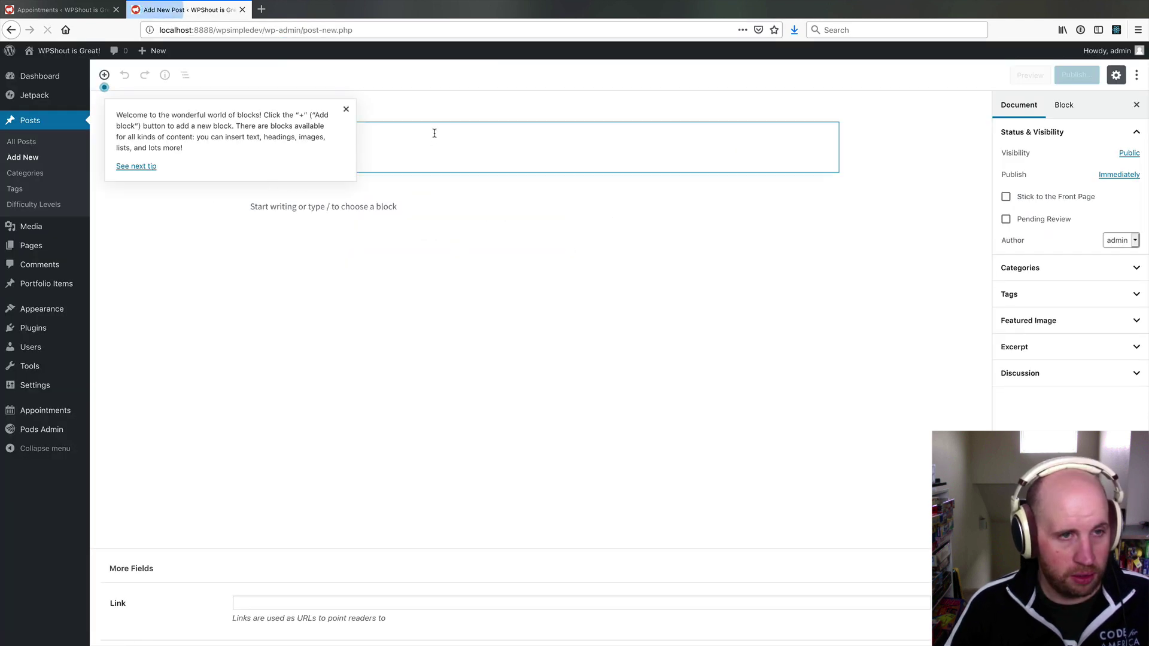
- Title the post 'Book a Phone Call' and paste the booking shortcode into its body
left_click(406, 156)
type("Bo")
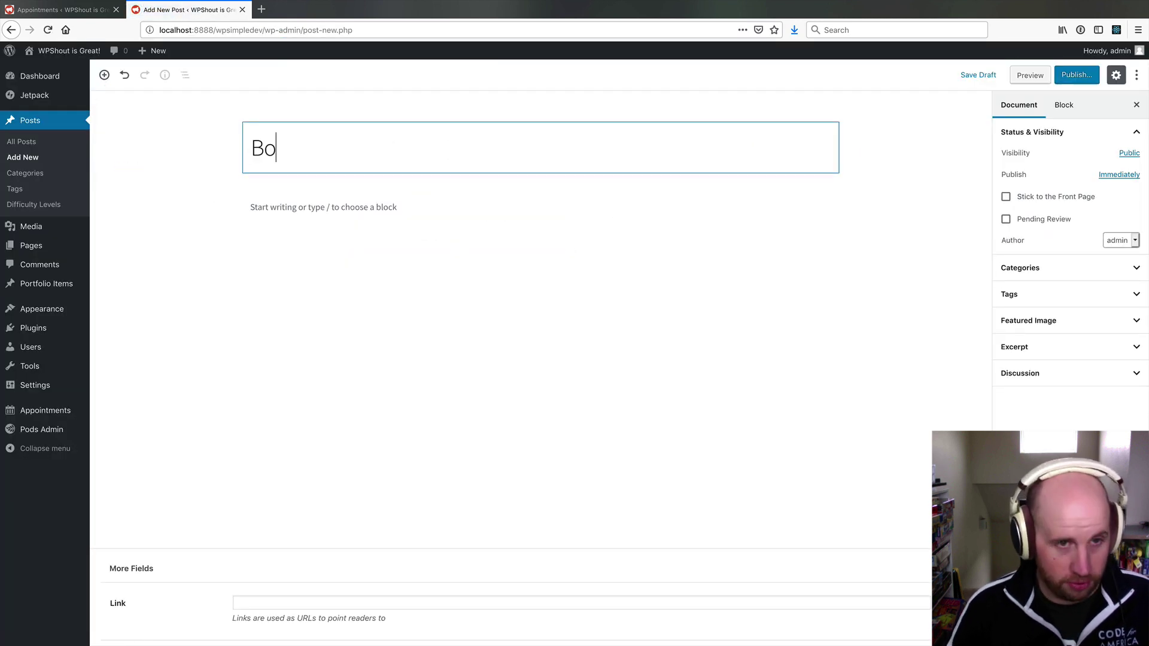
type("ok a Phone Calle")
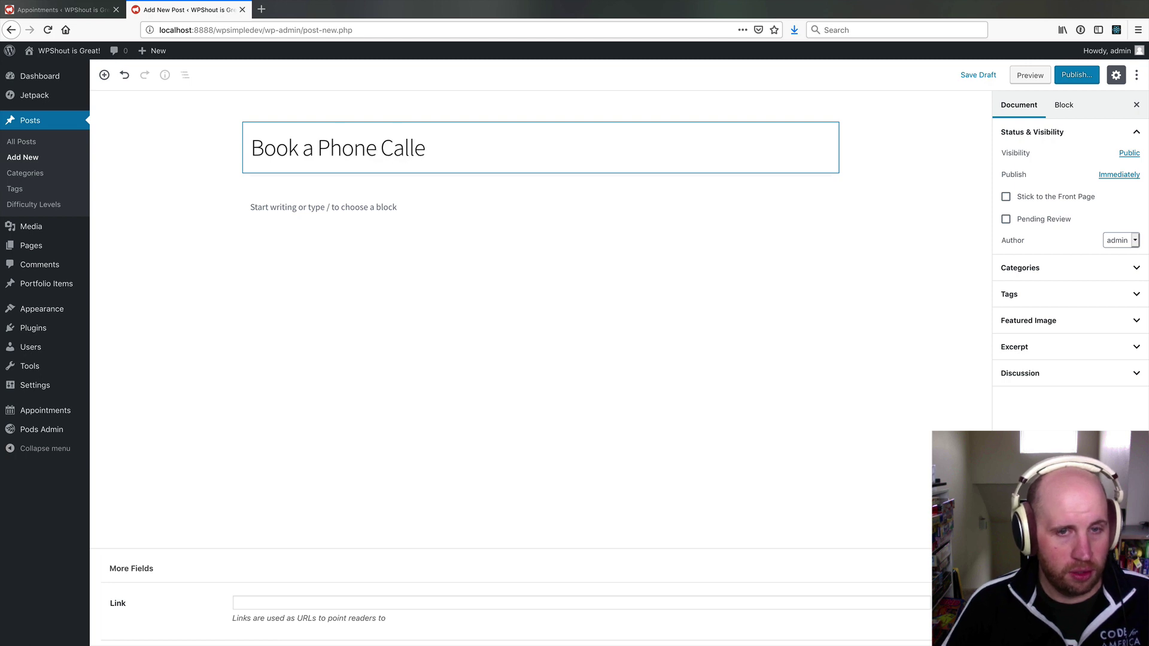
key("BackSpace")
left_click(333, 207)
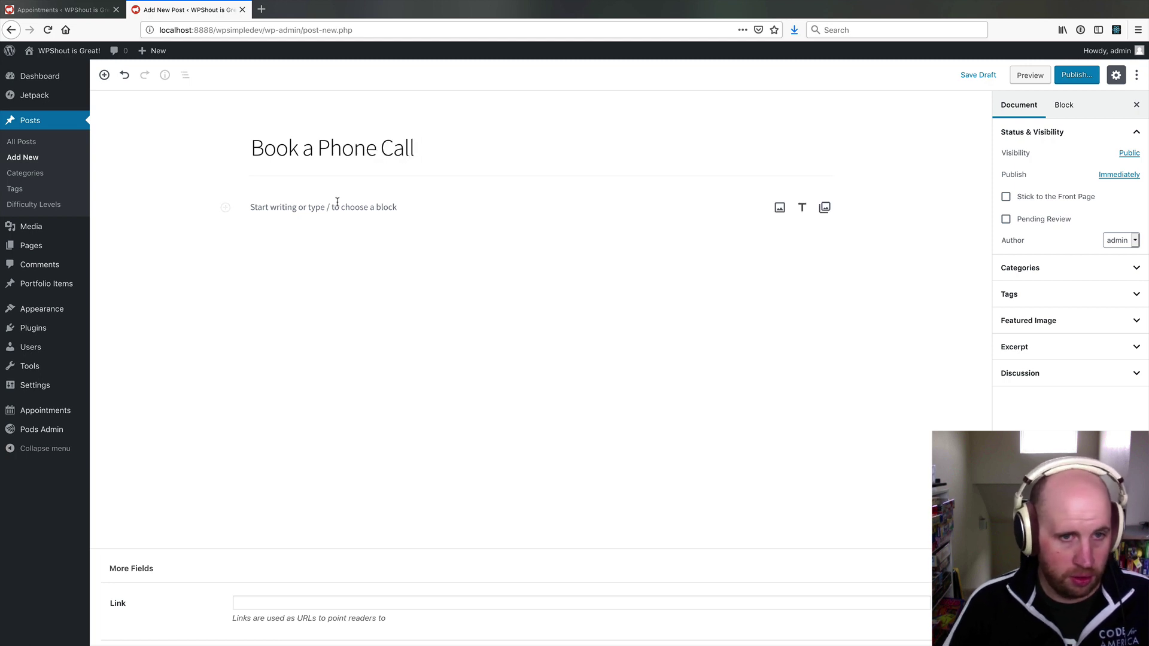
key("ctrl+v")
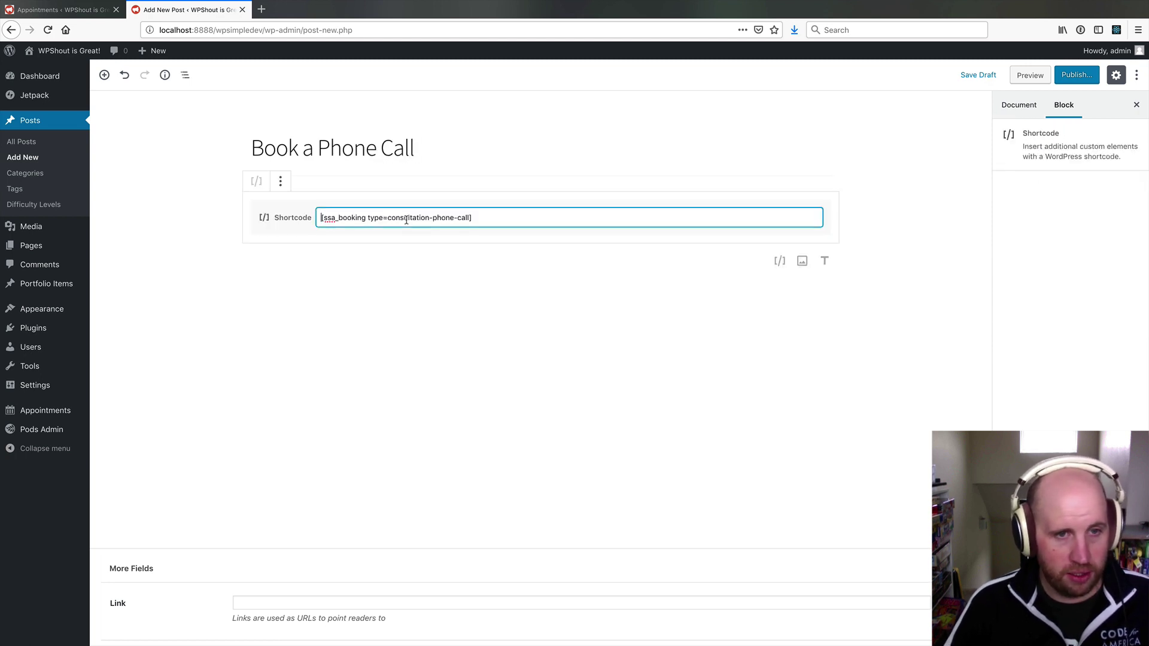
- Preview the post's booking form, choosing Tuesday January 22 at 9:00 AM and starting the name field
left_click(1077, 75)
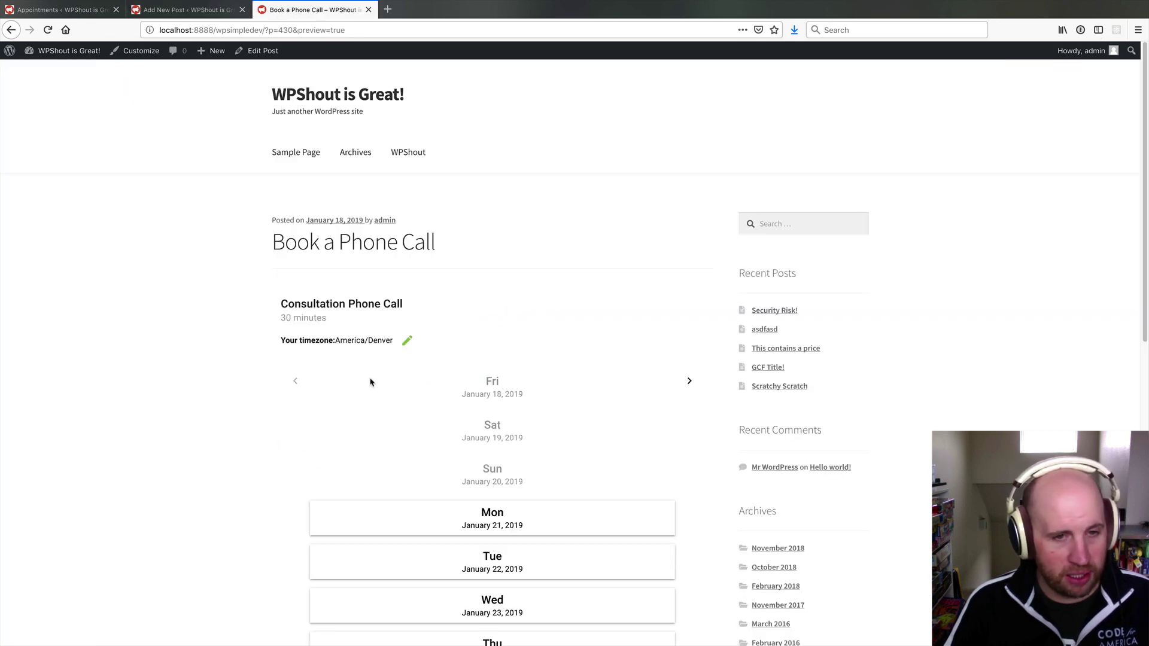
scroll(405, 364, "down", 3)
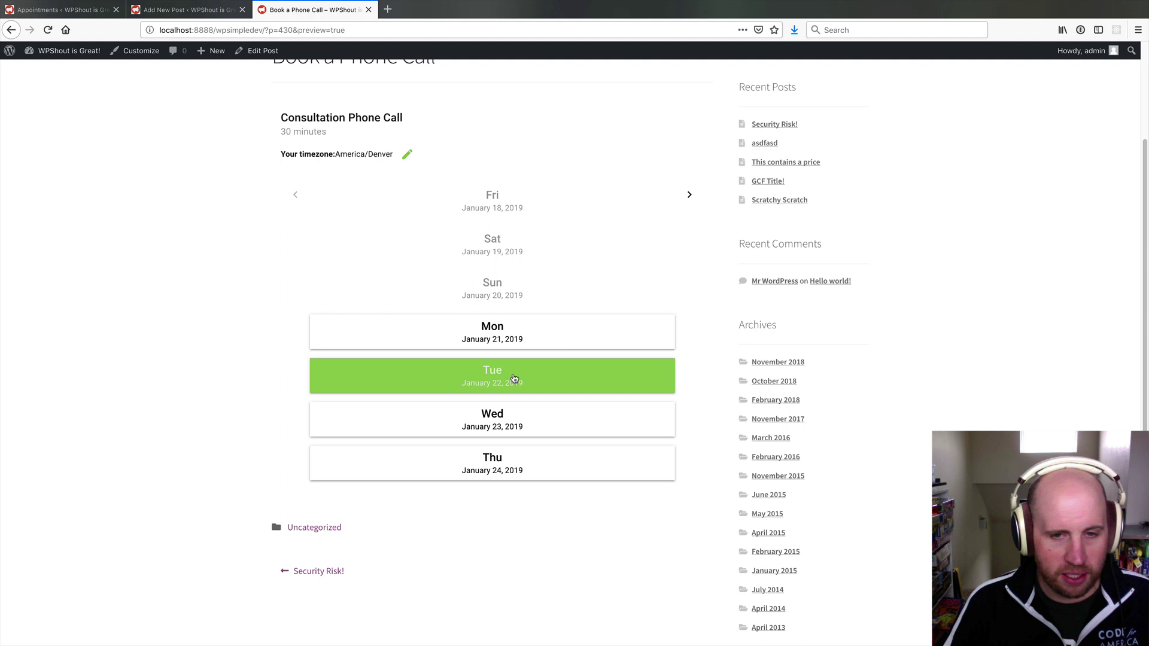
left_click(514, 378)
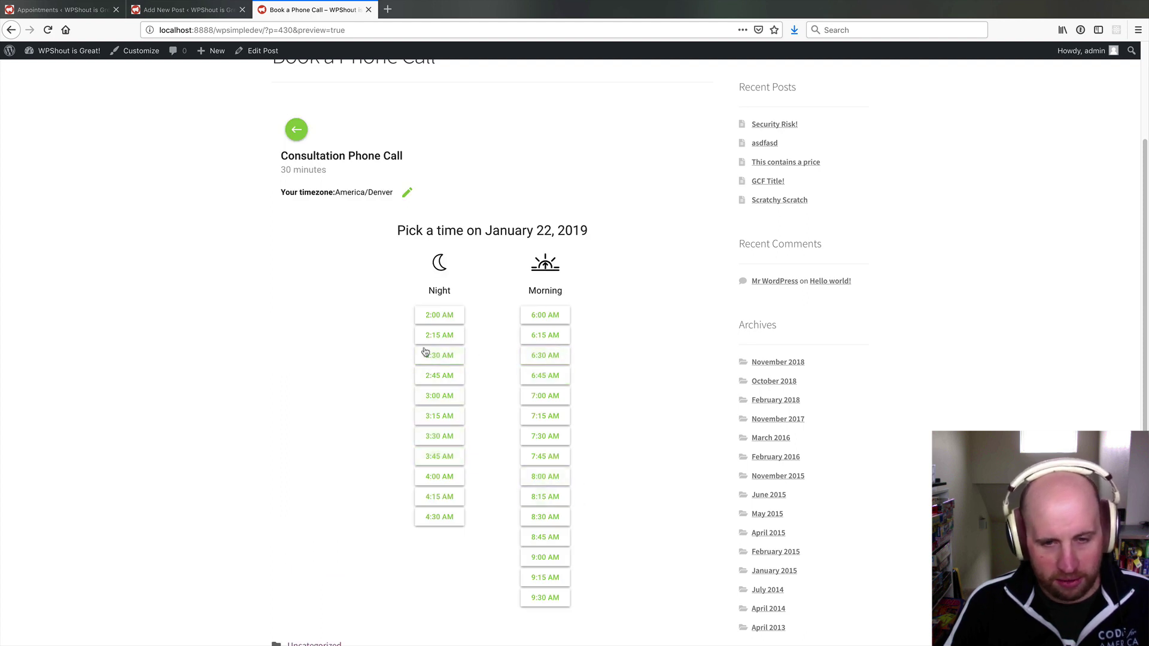
left_click(547, 555)
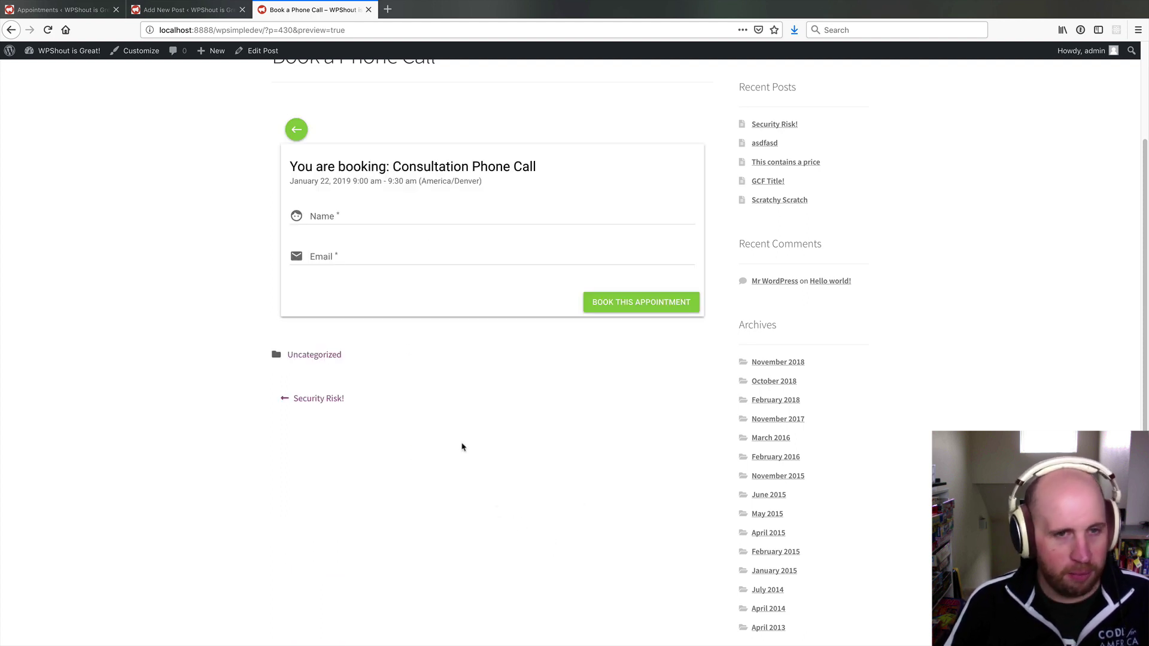
left_click(316, 213)
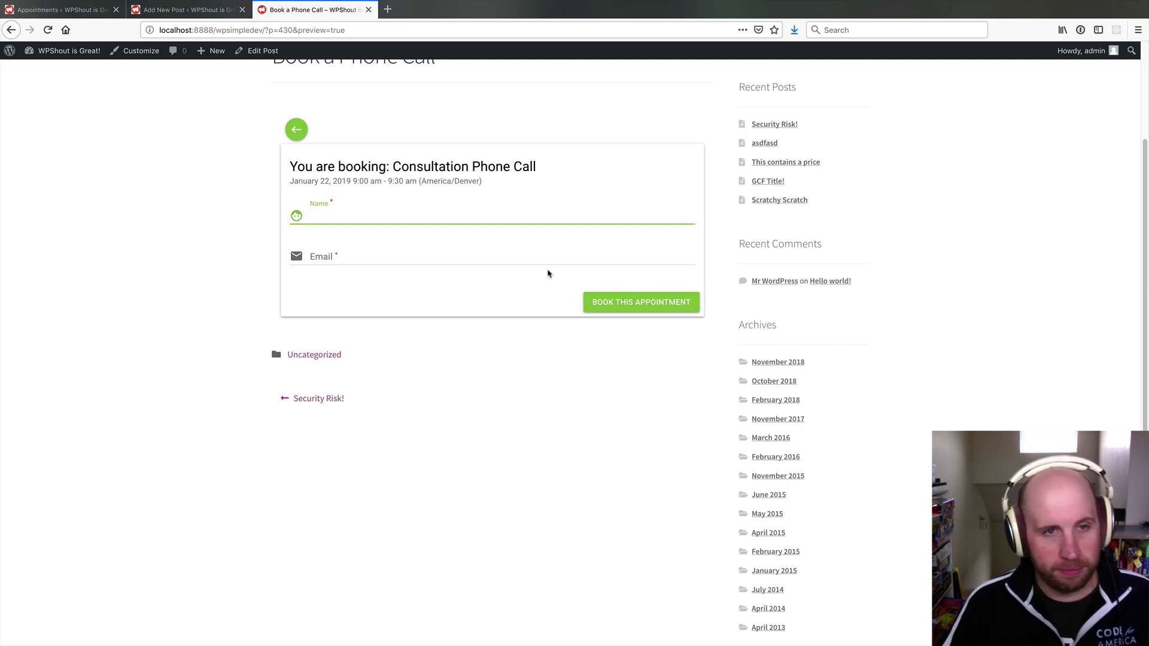
- Return to the Appointments tab, dismissing the open browser options
scroll(538, 299, "up", 3)
mouse_move(985, 41)
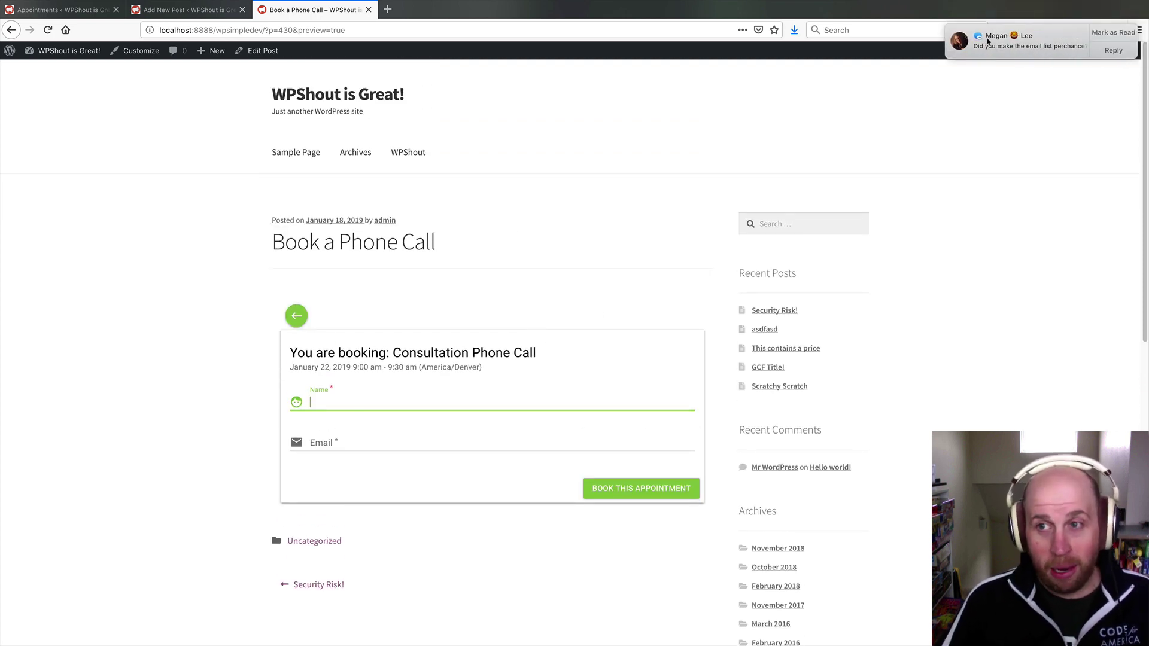
left_click(73, 6)
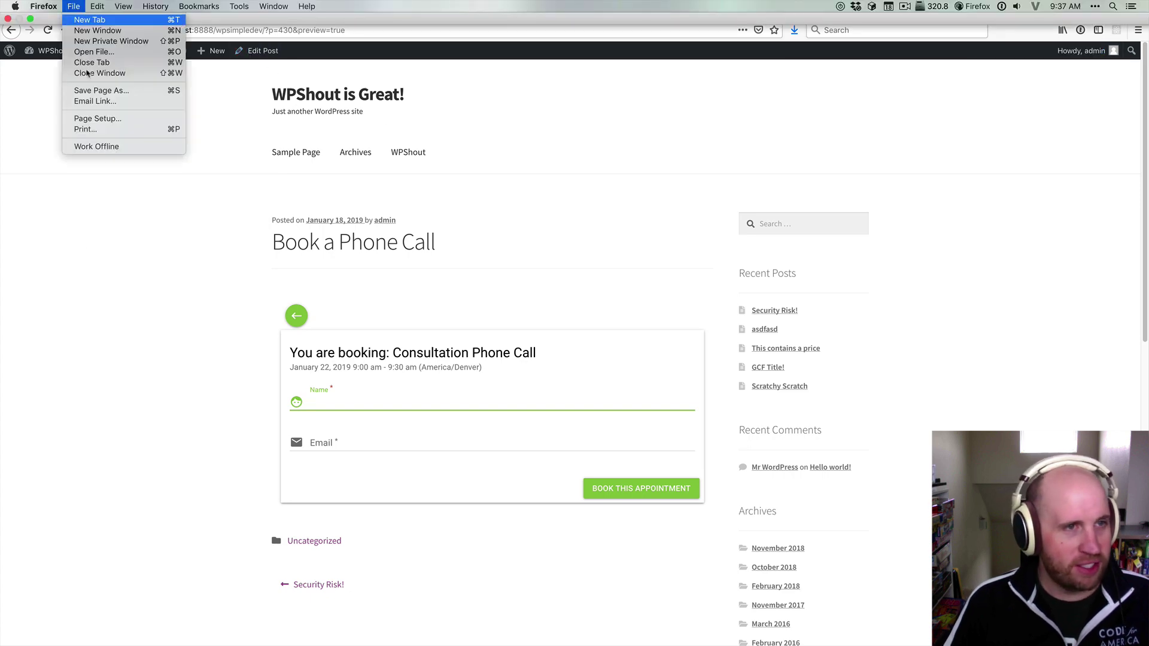
key("Escape")
- Set Consultation Phone Call start times every 30 minutes, drop the 9 am–12 pm block, and save
left_click(71, 10)
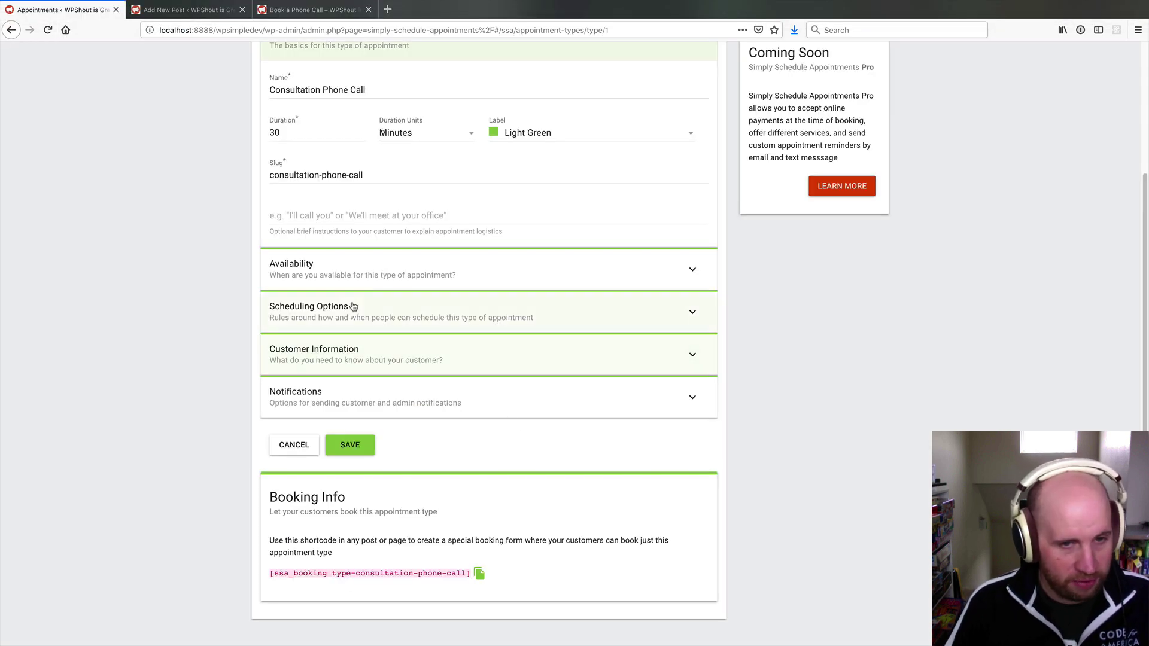
scroll(354, 306, "up", 3)
left_click(495, 369)
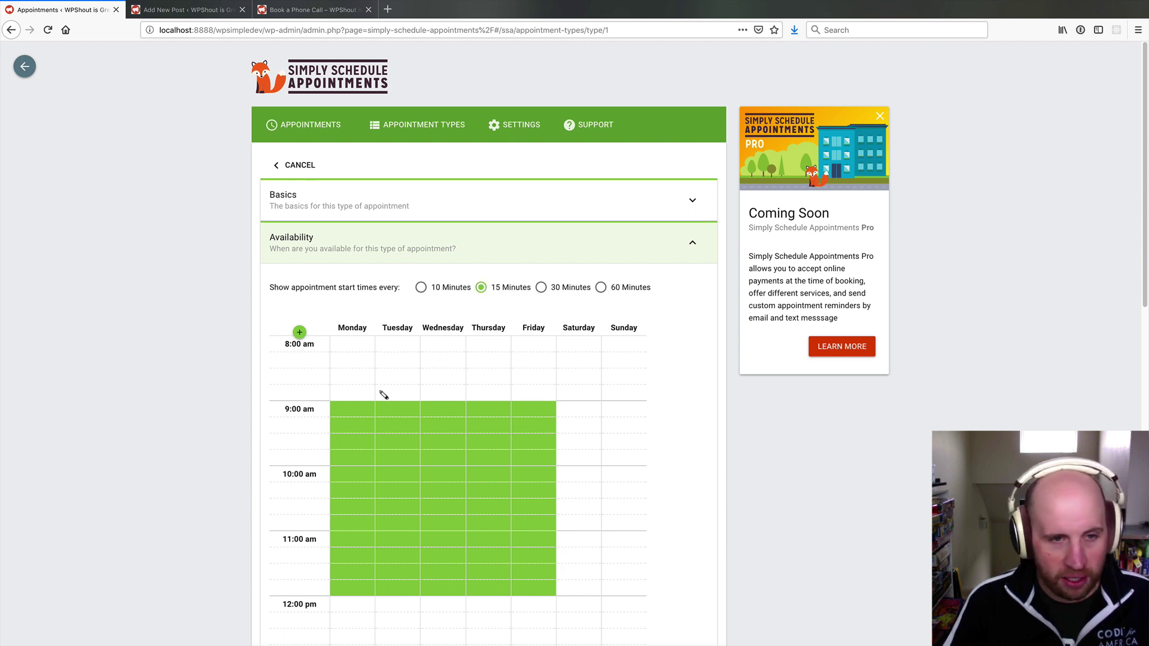
left_click(546, 289)
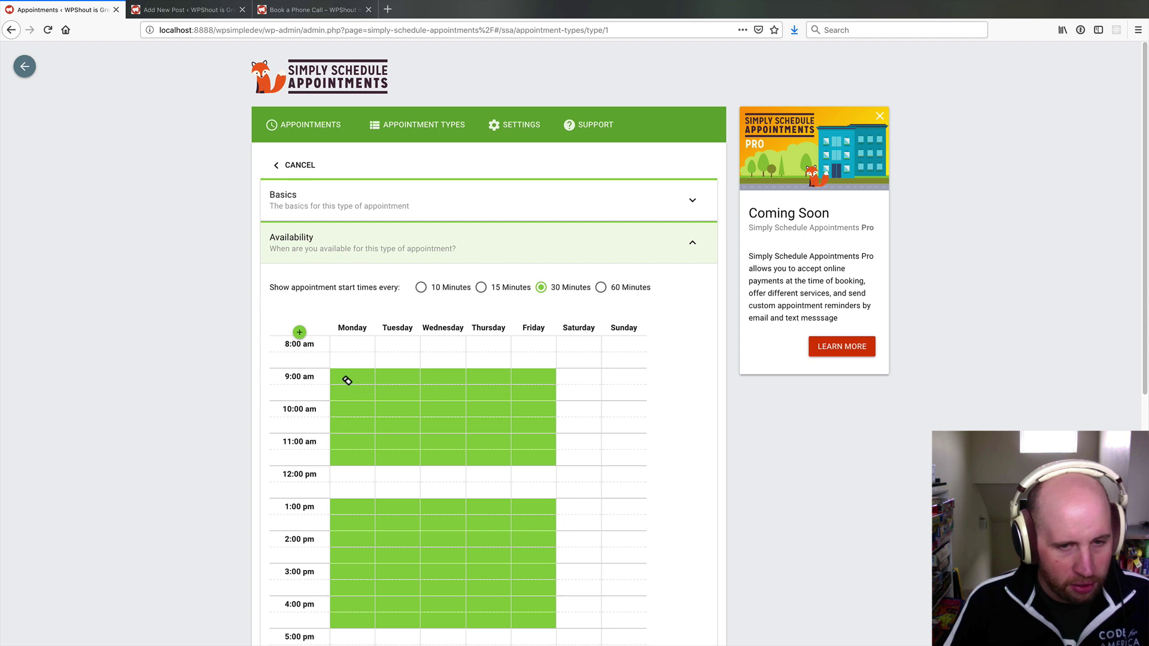
left_click_drag(347, 380, 529, 456)
scroll(507, 457, "down", 5)
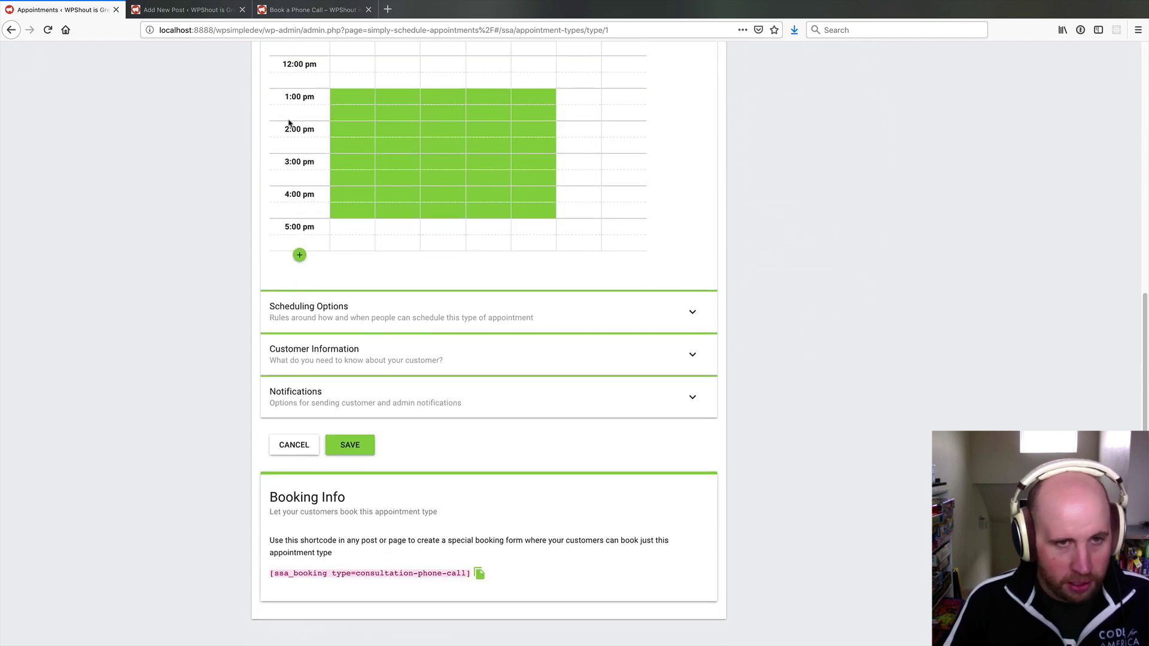
scroll(375, 236, "up", 6)
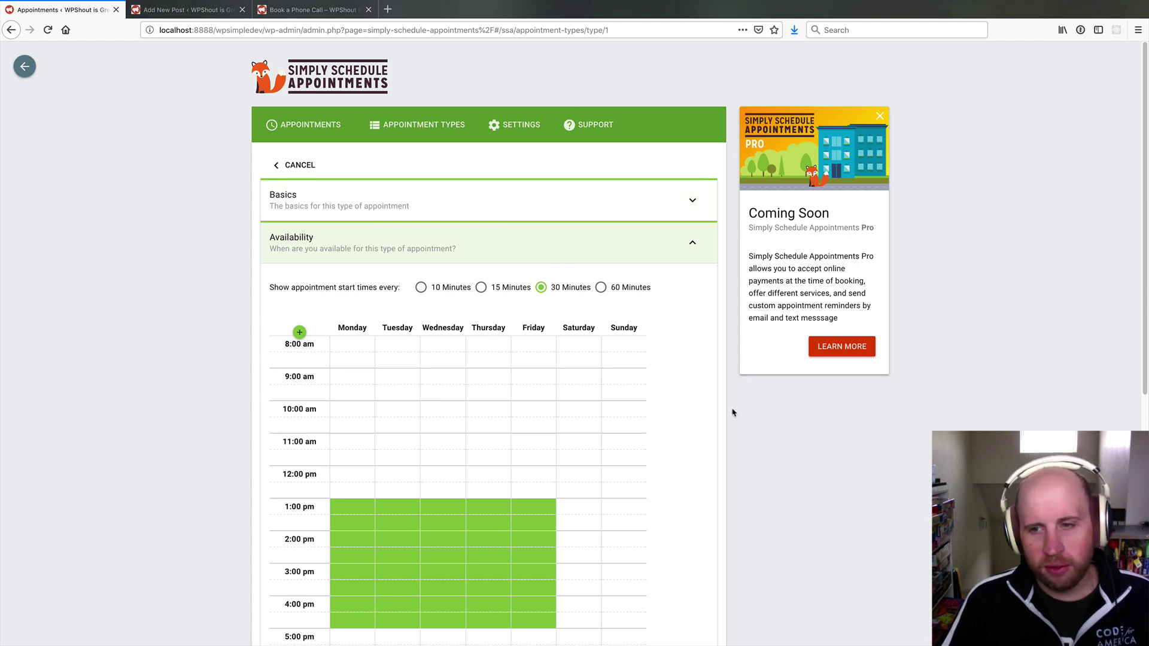
scroll(604, 389, "down", 6)
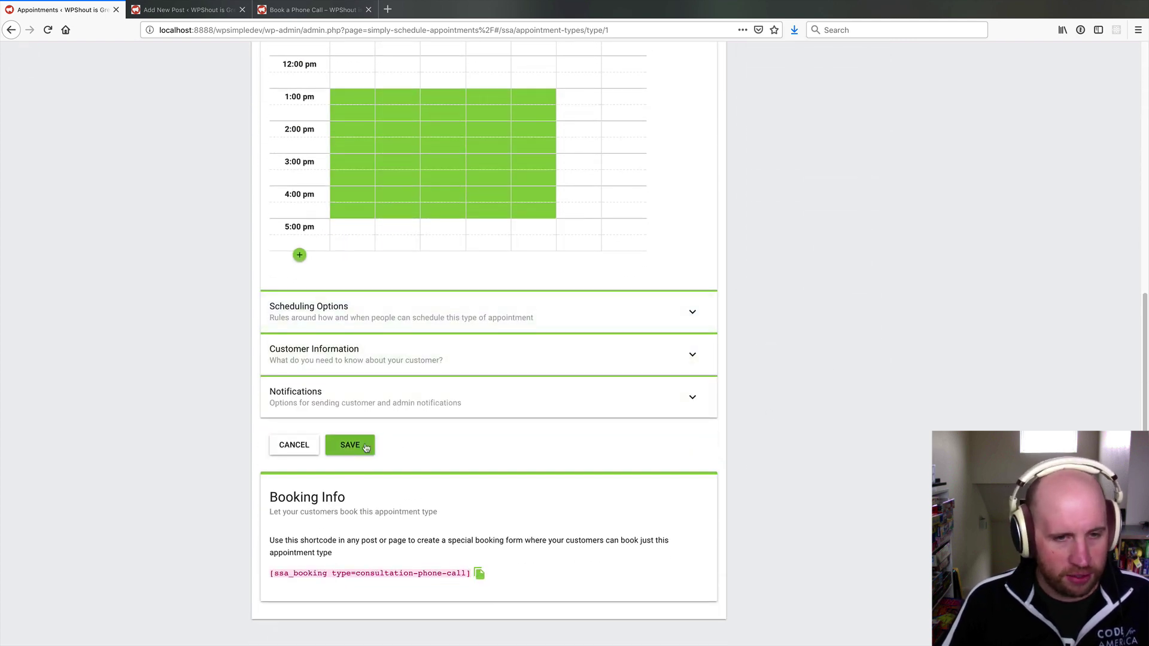
left_click(351, 445)
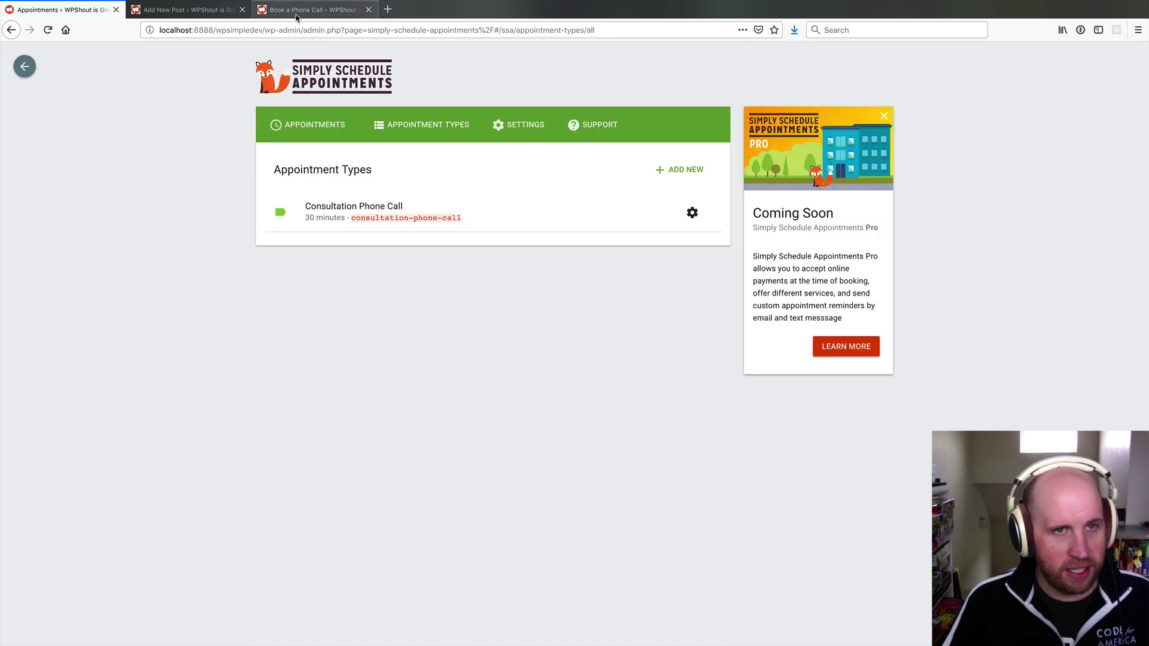
- Reload the booking preview and show Monday January 21's slots, now 30 minutes apart
left_click(311, 10)
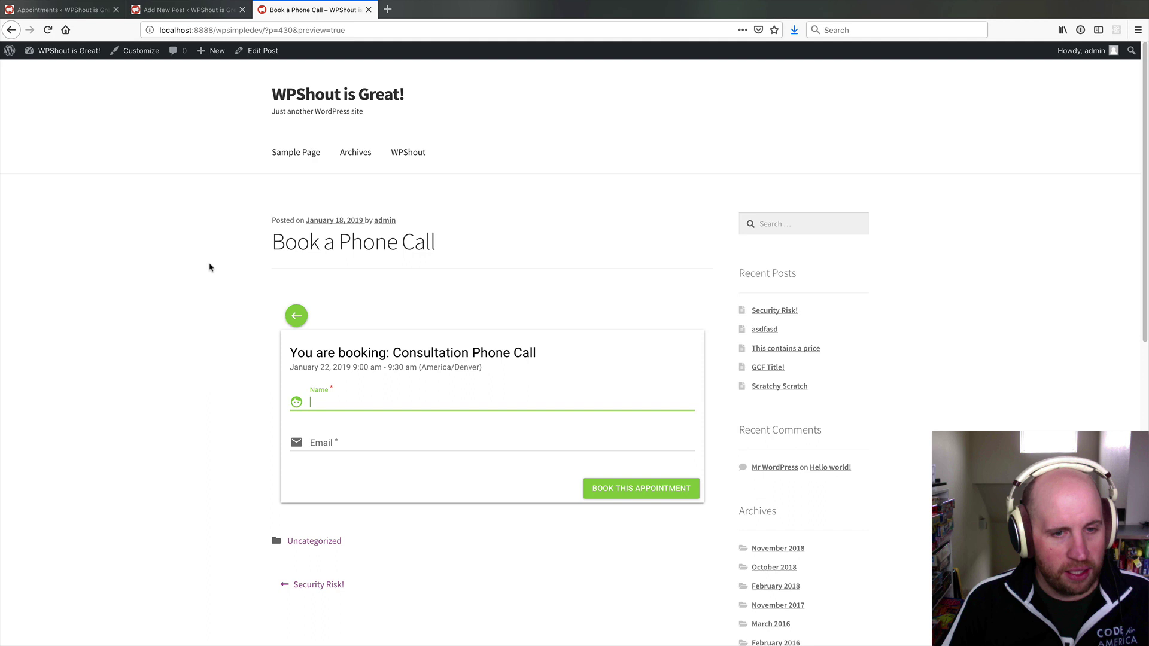
key("super+r")
key("super+r")
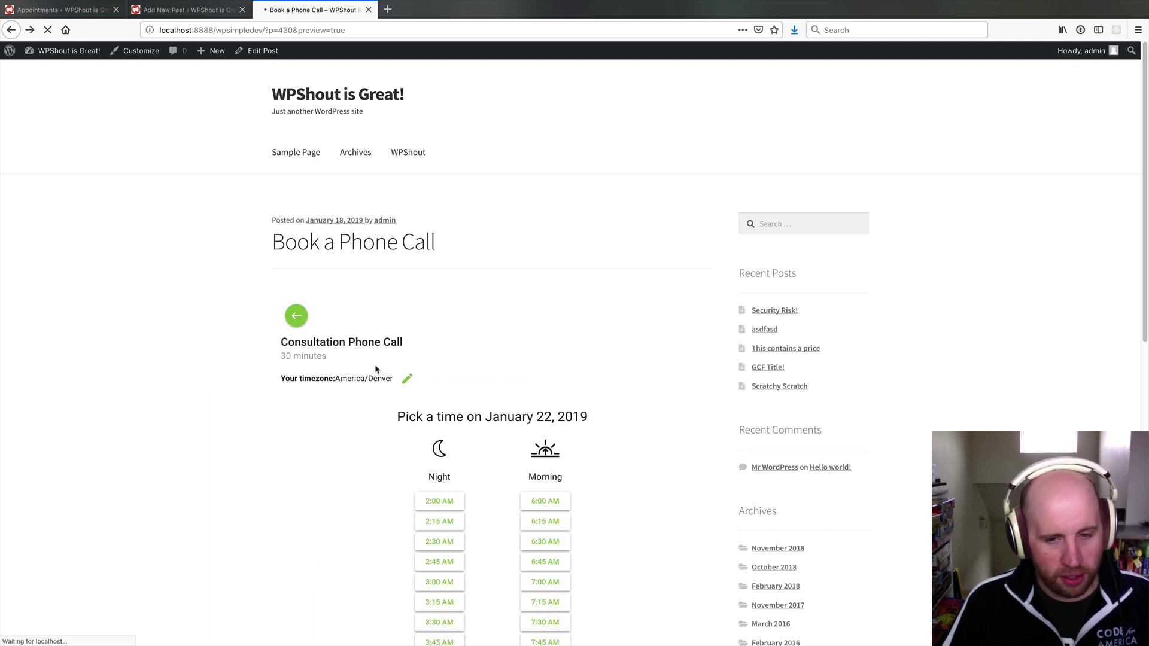
scroll(509, 454, "down", 3)
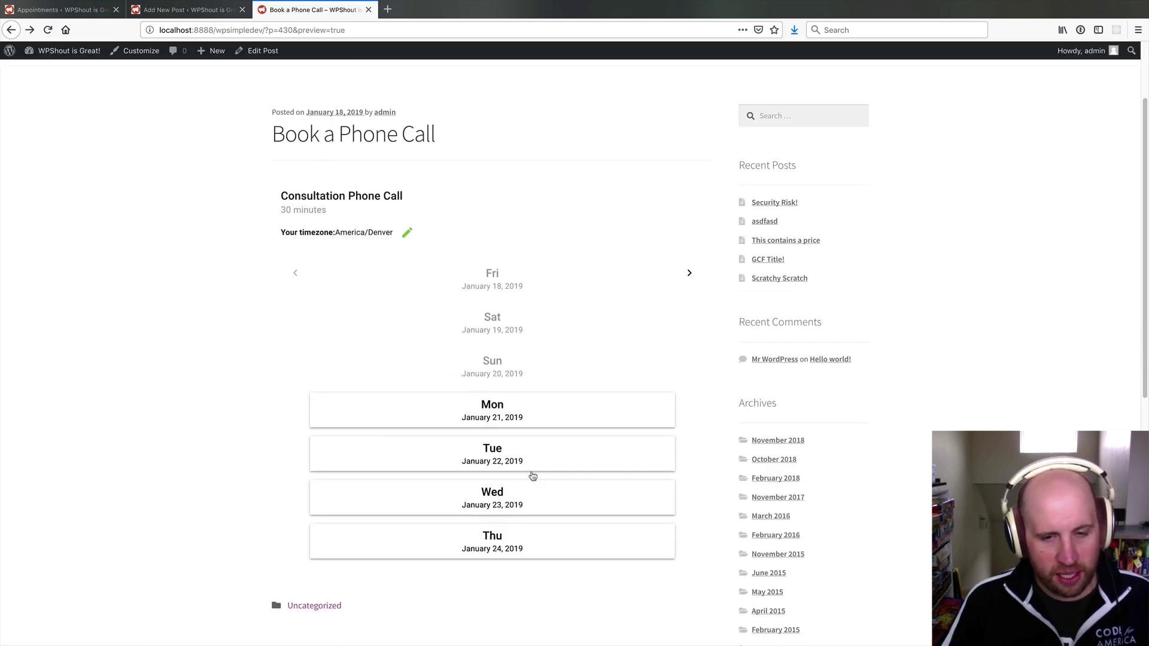
left_click(512, 377)
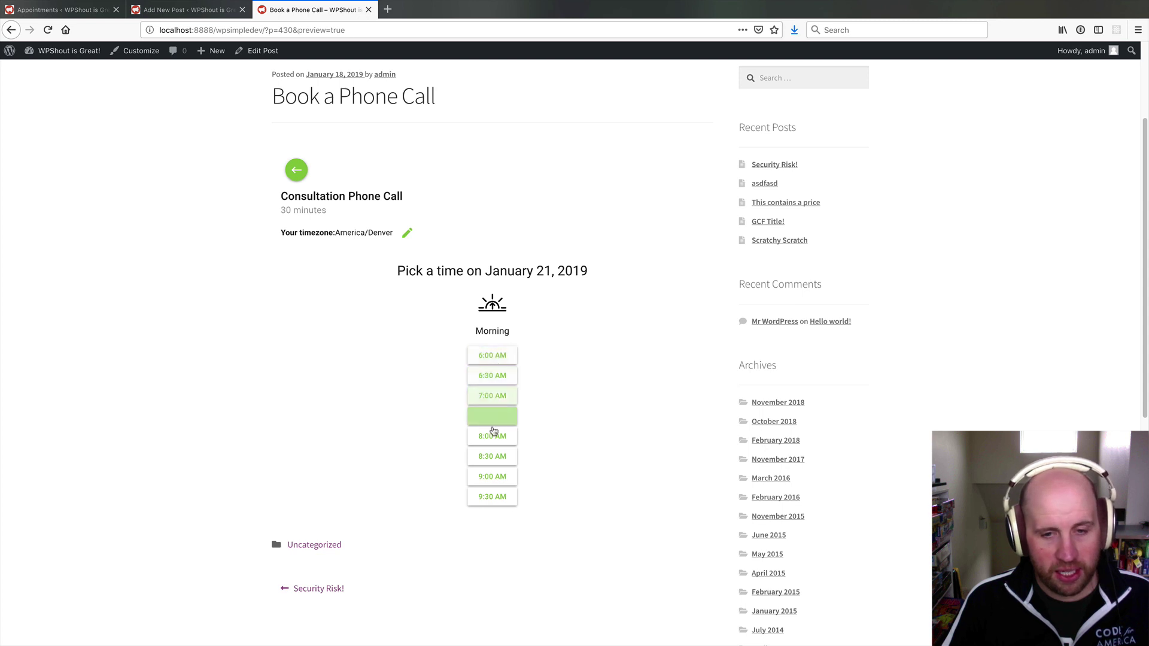